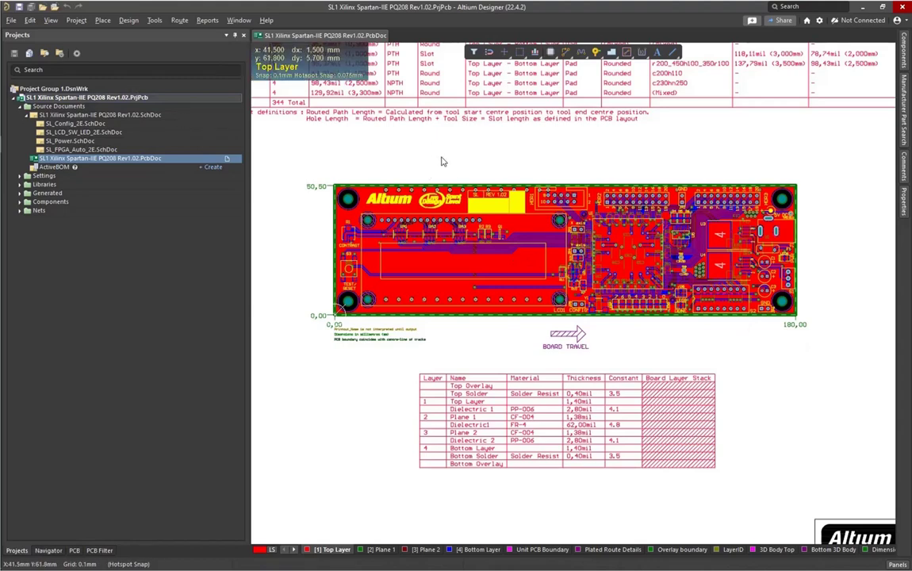
Generate the Report Board Stack fabrication output for the PCB with metric units.
left_click(11, 21)
mouse_move(71, 242)
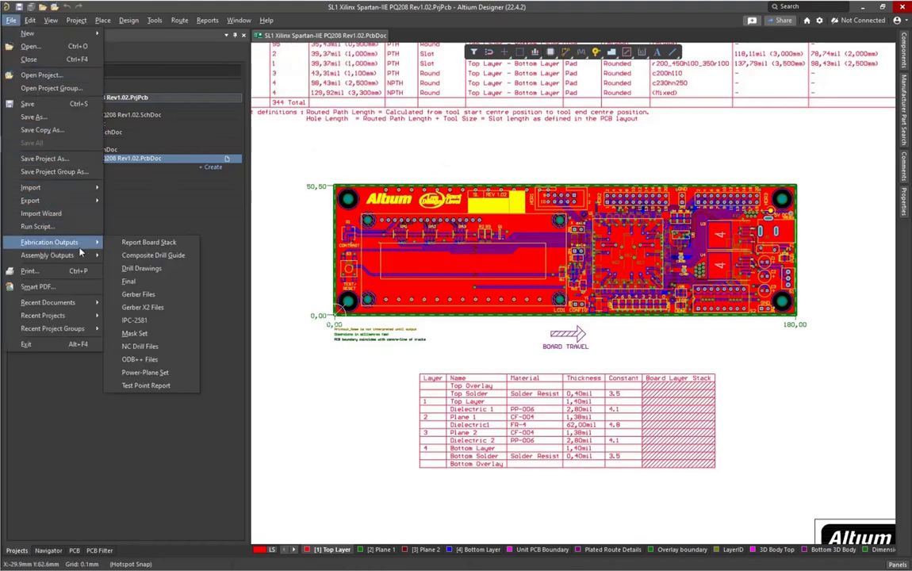
left_click(166, 244)
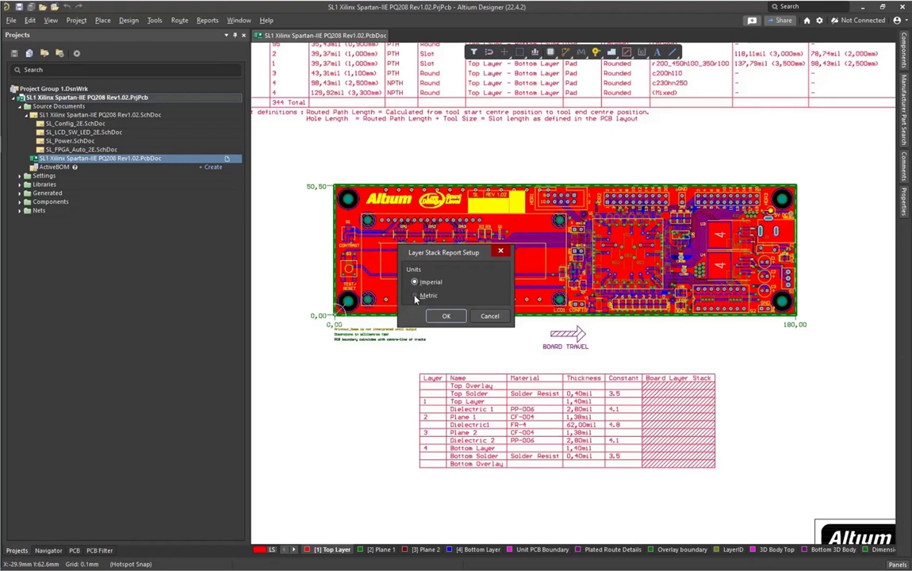
left_click(415, 296)
left_click(447, 316)
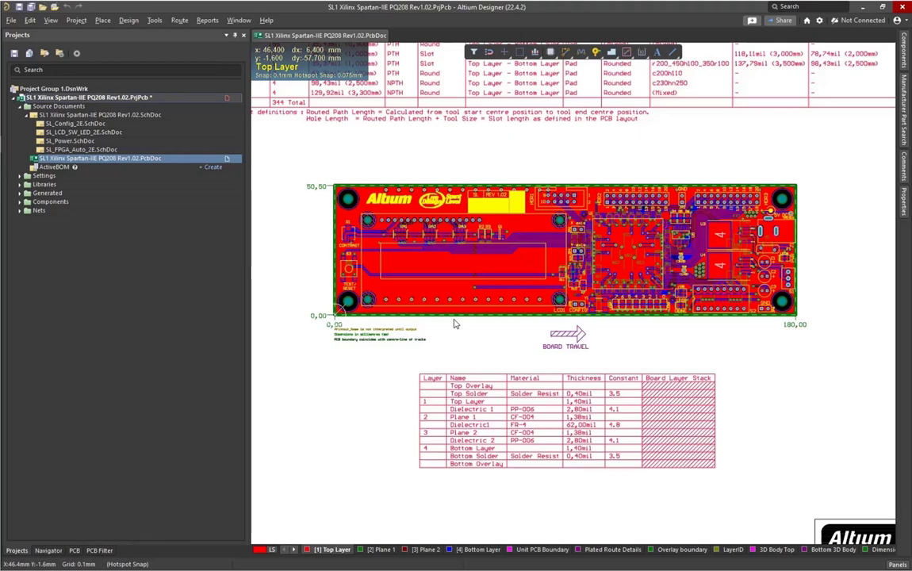
Discard the unsaved Board Stack Report1 workbook and open the project's generated SL1 Xilinx Spartan-IIE PQ208 Rev1.02.xls in Excel.
left_click(19, 192)
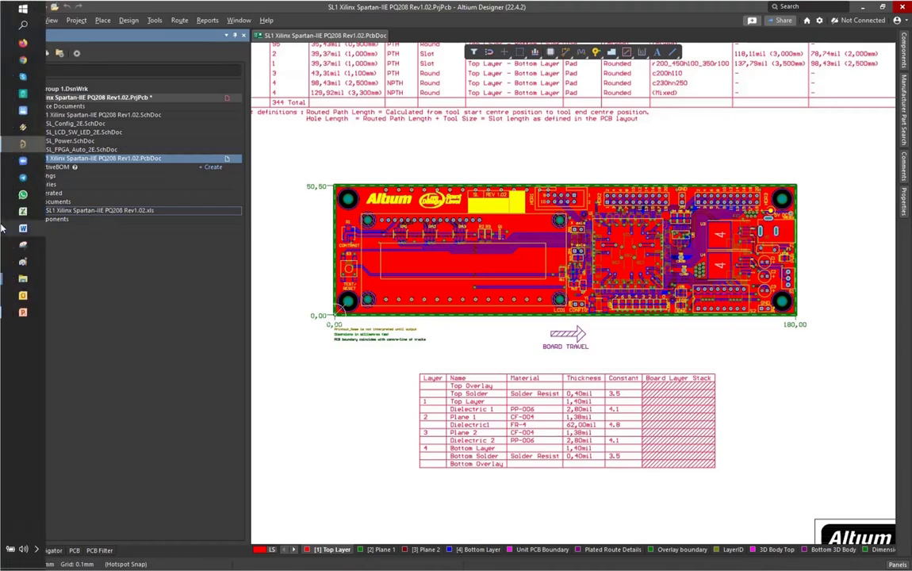
left_click(377, 409)
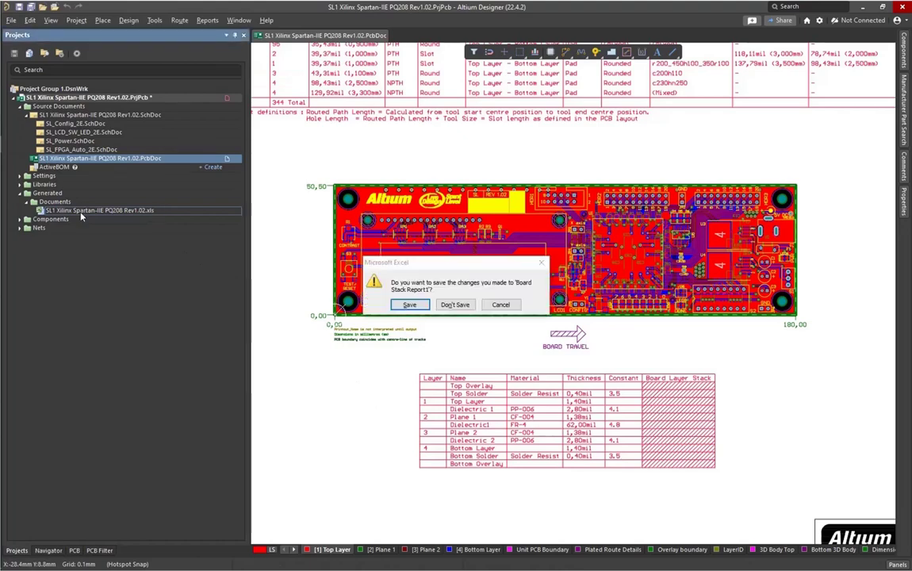
left_click(464, 308)
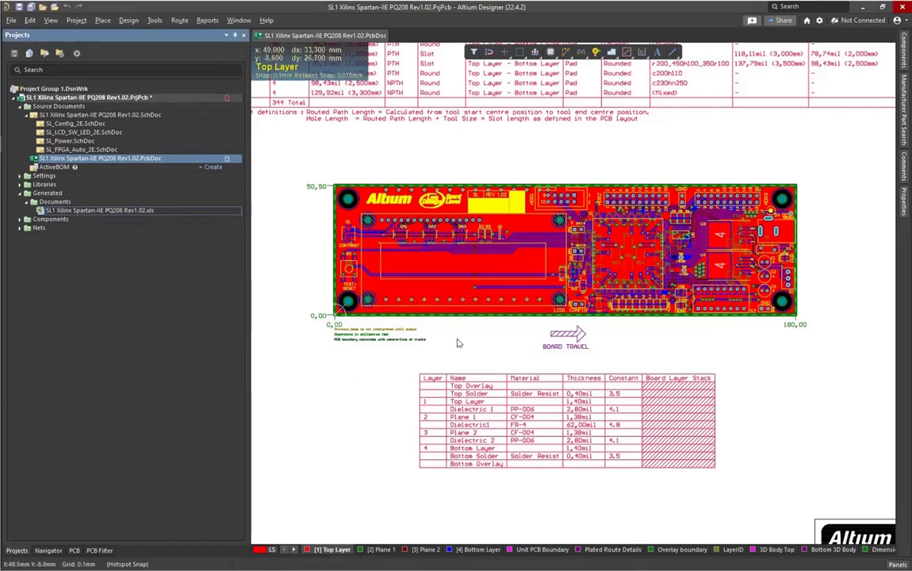
double_click(151, 212)
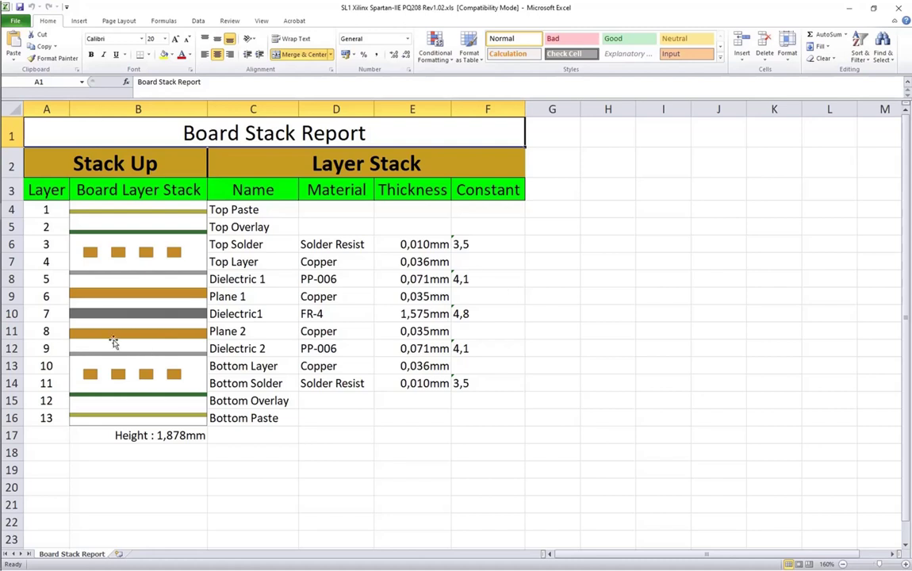
Examine the layer names in the board stack report, highlighting the Plane 1 and Plane 2 rows, and the Top Layer and Bottom Layer rows.
left_click(272, 213)
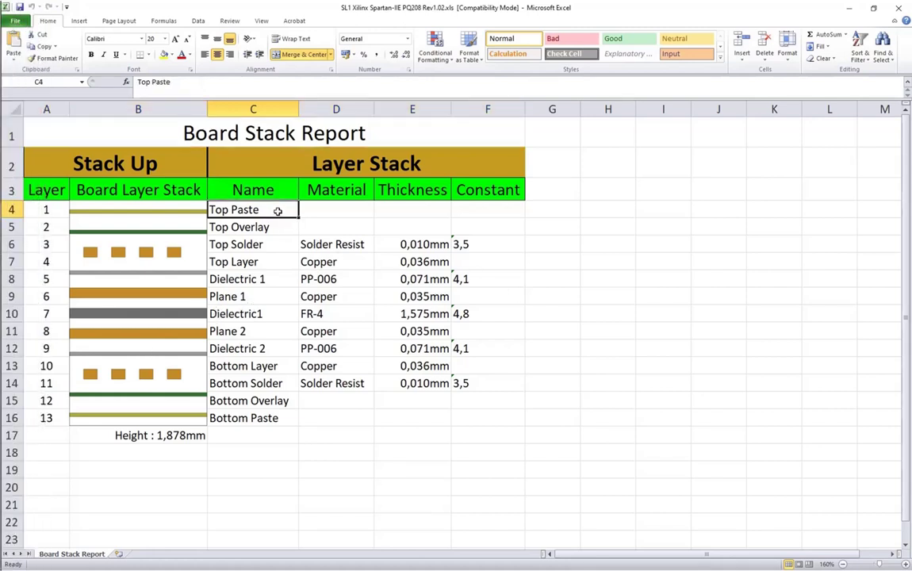
left_click(278, 228)
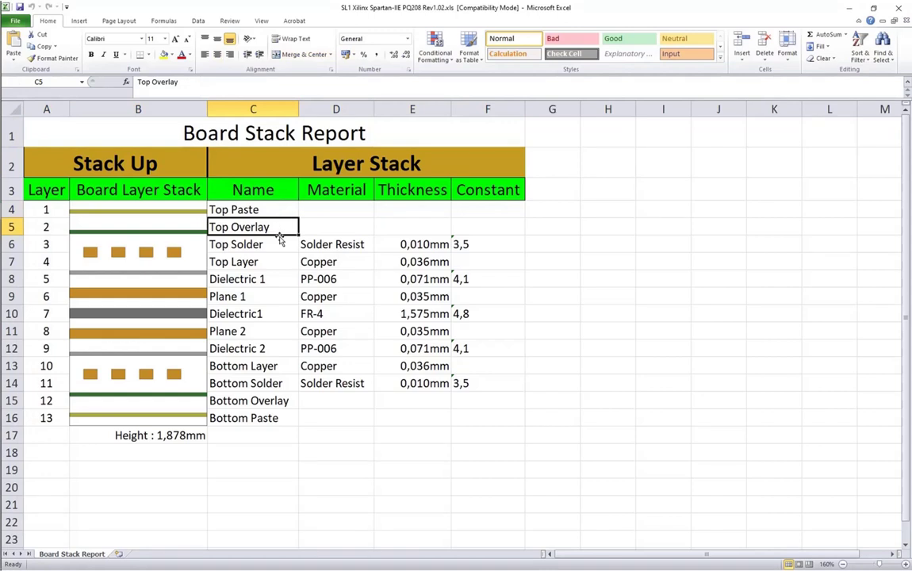
left_click(279, 244)
left_click(274, 263)
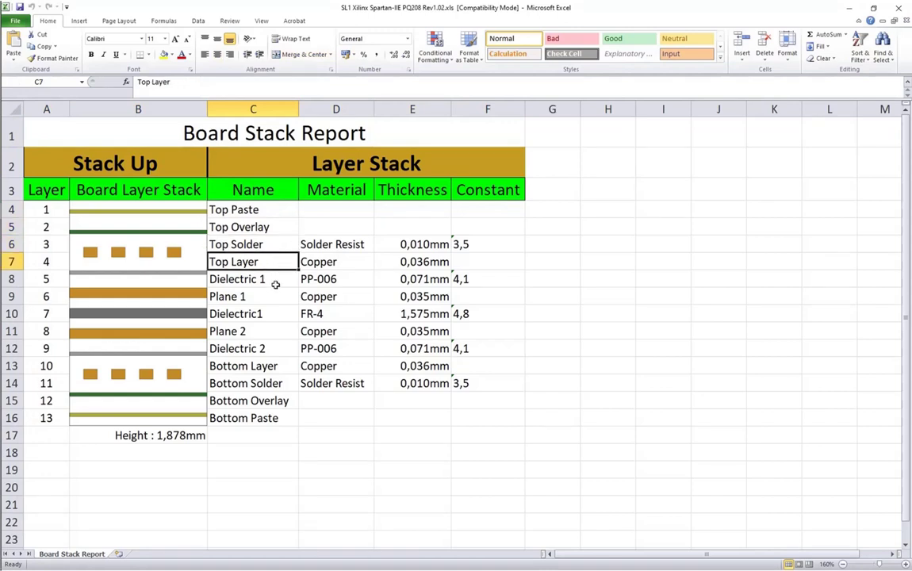
left_click(272, 279)
left_click(268, 314)
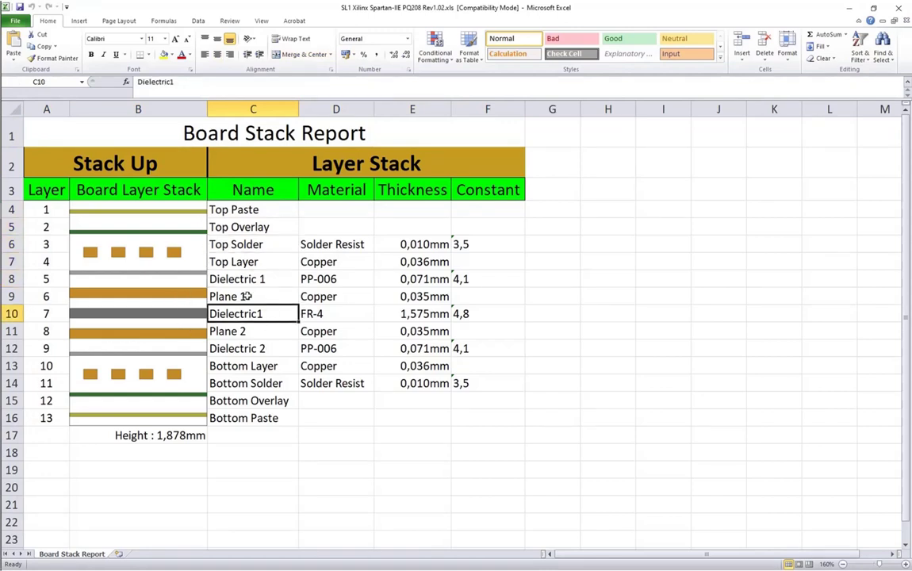
left_click(219, 296)
left_click(9, 295)
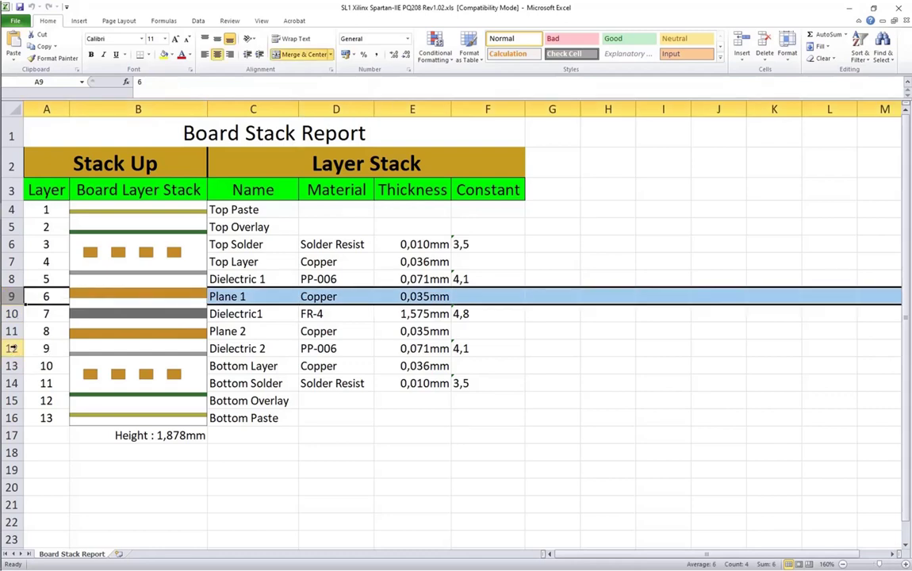
left_click(11, 331, "ctrl")
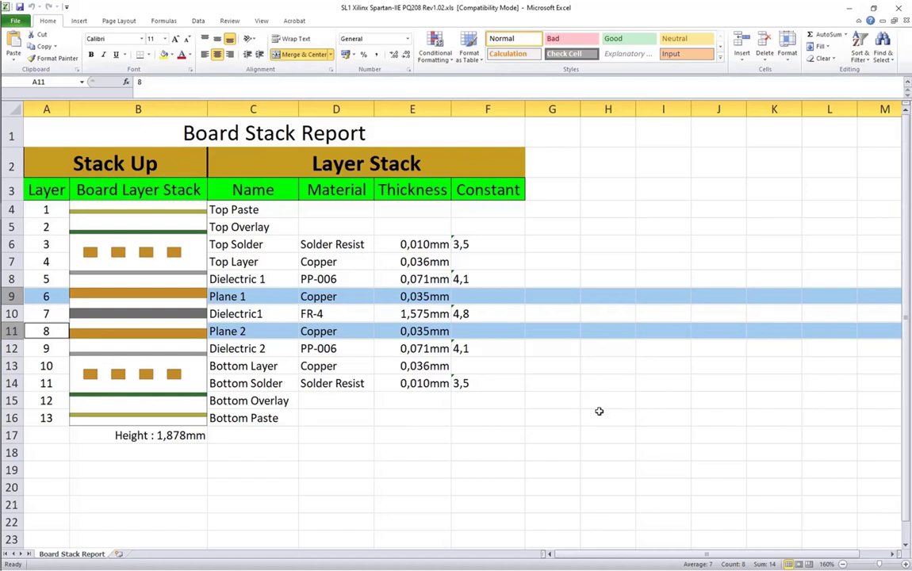
left_click(238, 262)
left_click(11, 261)
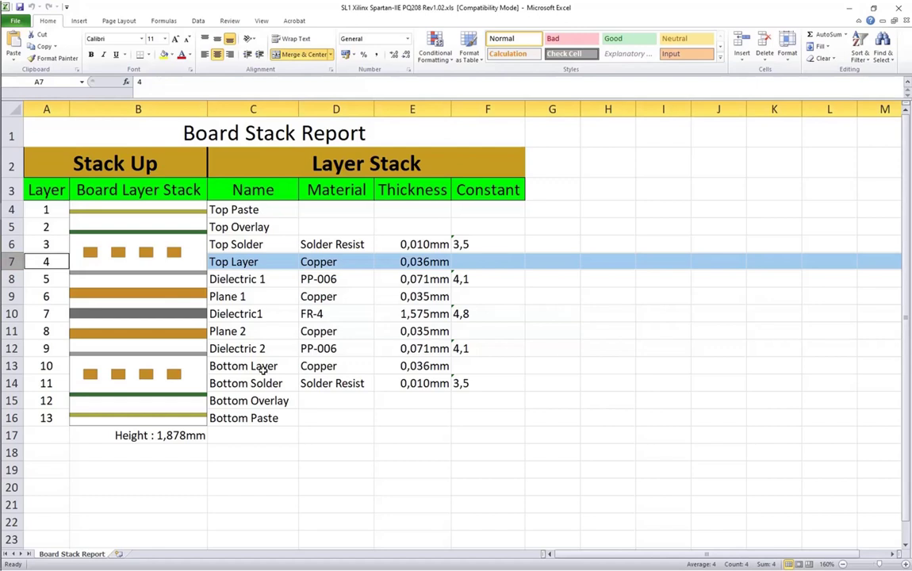
left_click(11, 366, "ctrl")
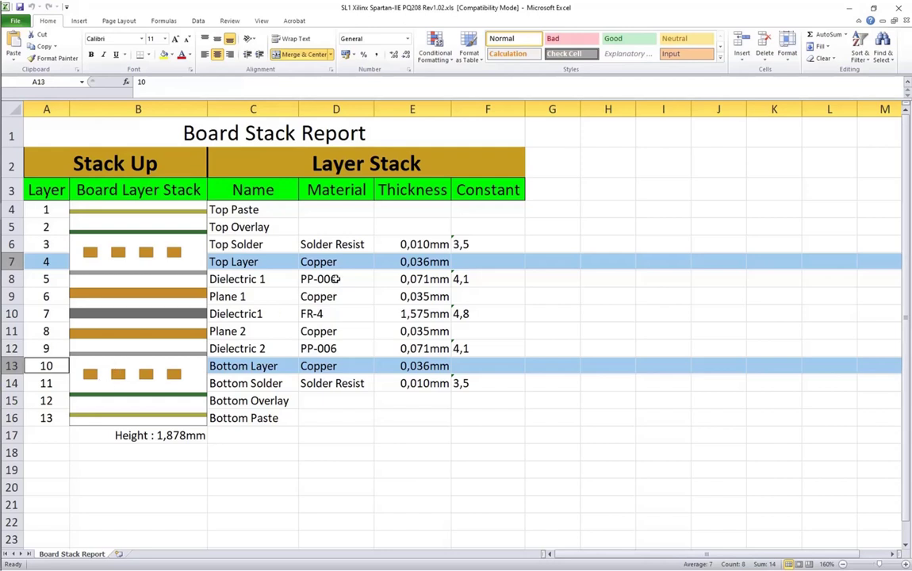
Examine the material, thickness and constant columns of the board stack report, and close the workbook.
left_click(346, 244)
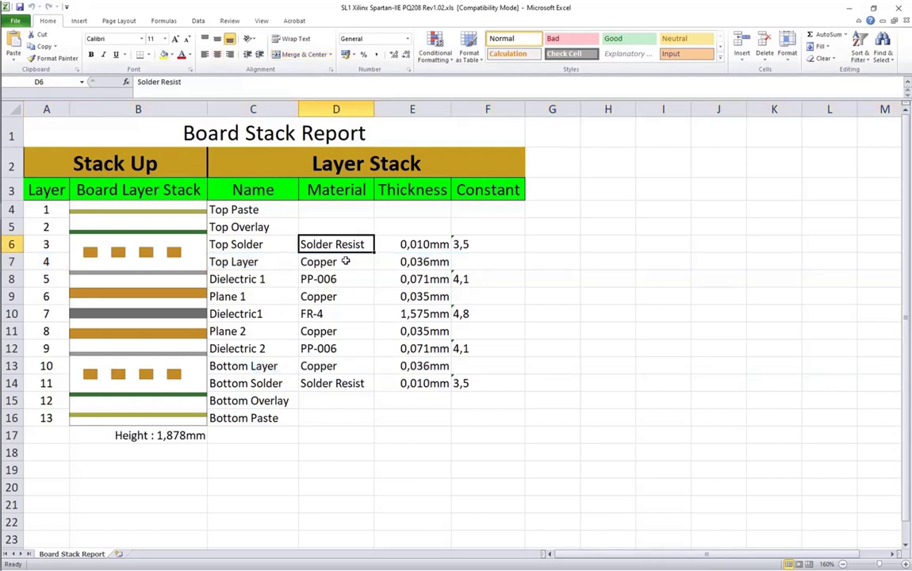
left_click(346, 261)
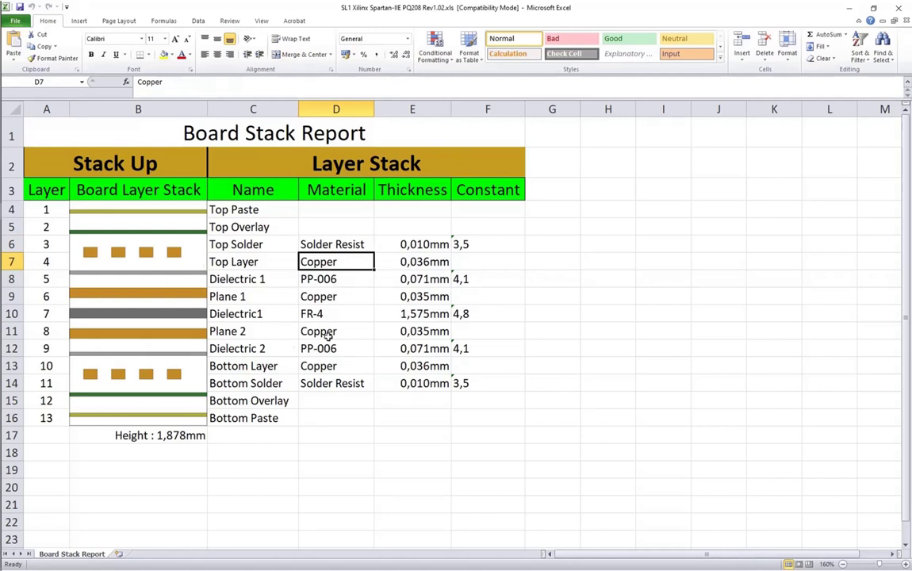
left_click(341, 297)
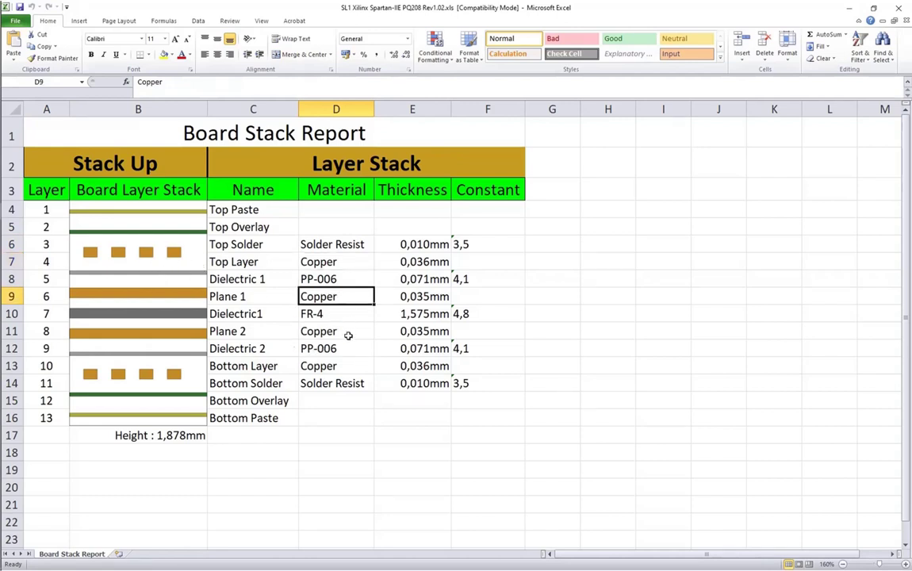
left_click(346, 332)
left_click(274, 318)
left_click(321, 315)
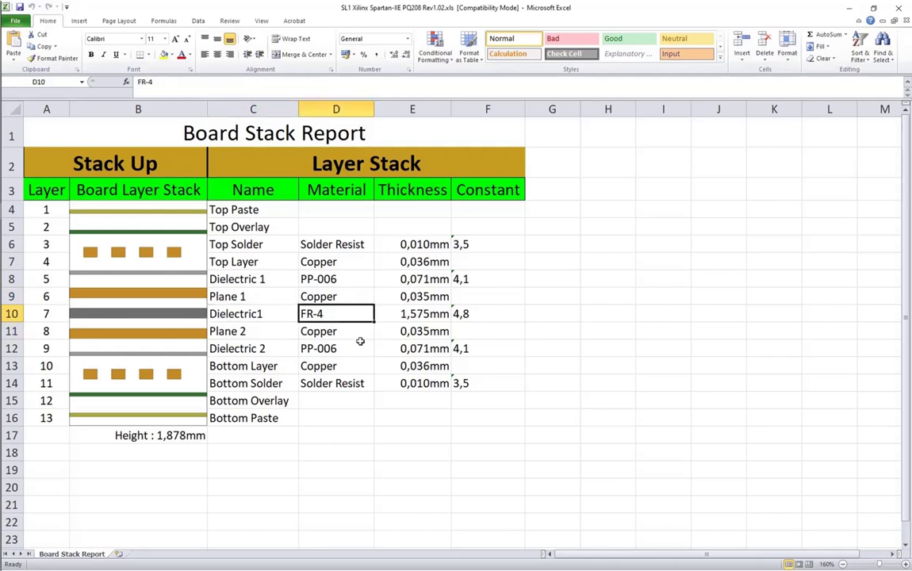
left_click(359, 281)
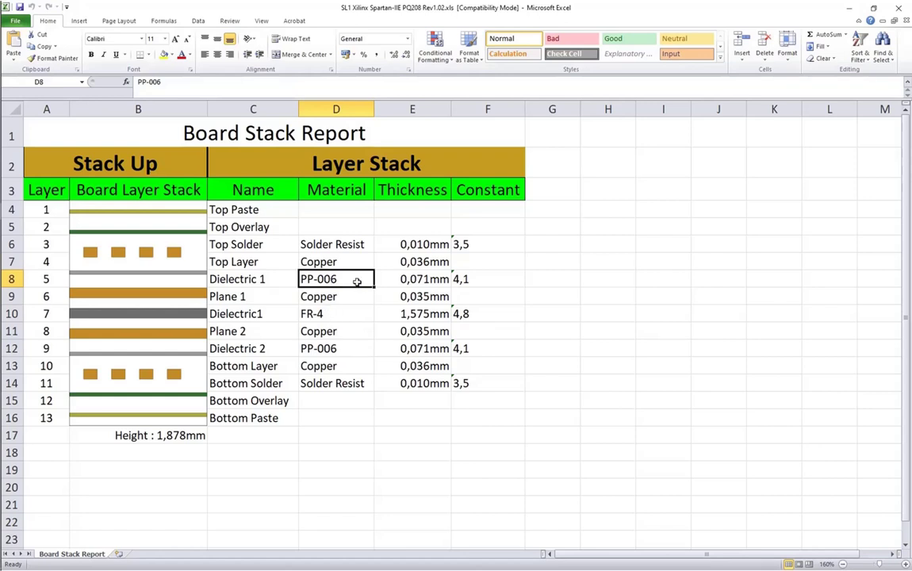
left_click_drag(414, 242, 424, 383)
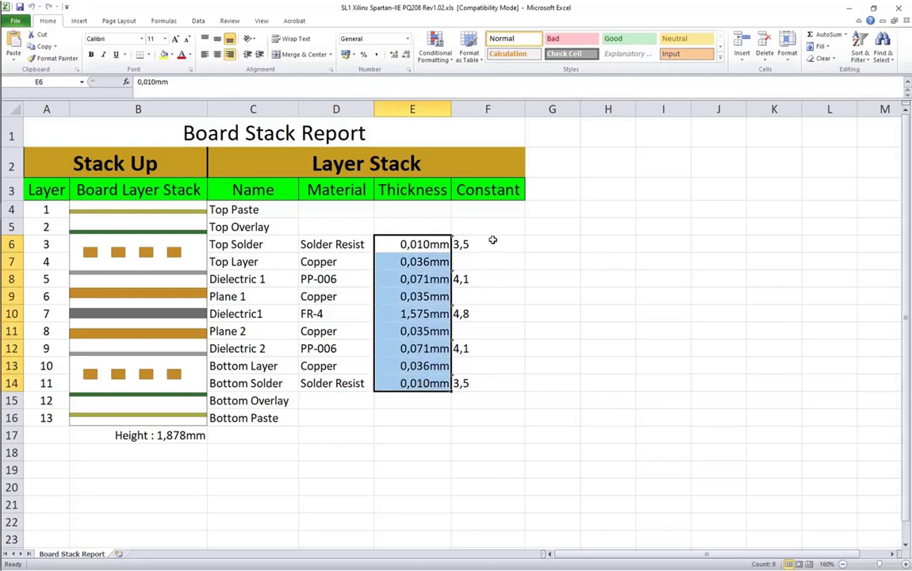
left_click_drag(492, 240, 493, 382)
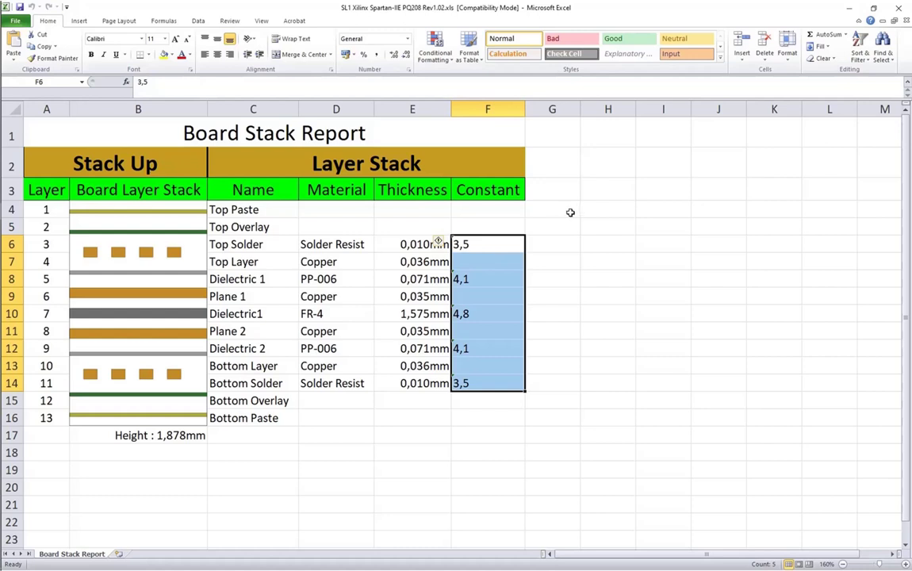
left_click(900, 9)
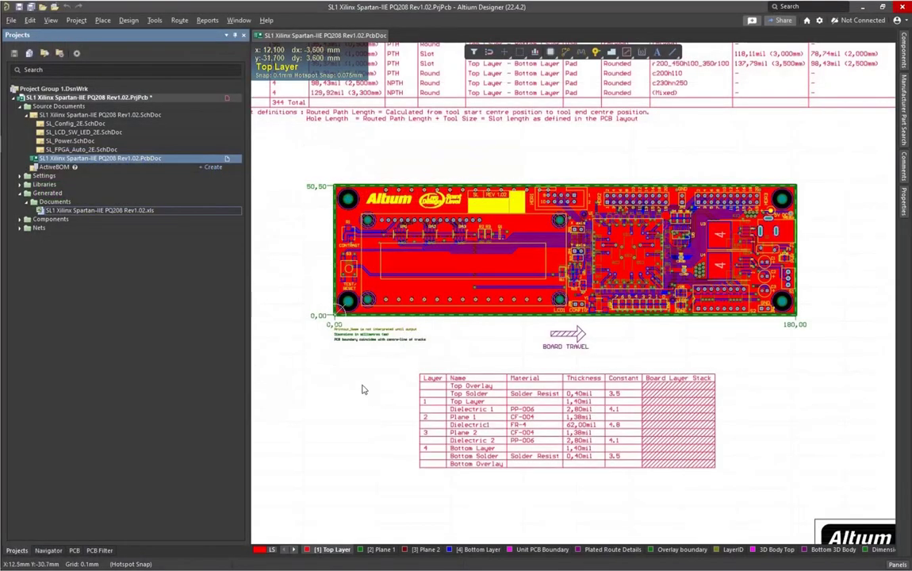
Open the Composite Drill Guide print preview in Altium Designer and look through its general, page and advanced settings.
mouse_move(641, 272)
right_mouse_down()
mouse_move(629, 299)
mouse_move(634, 269)
right_mouse_up()
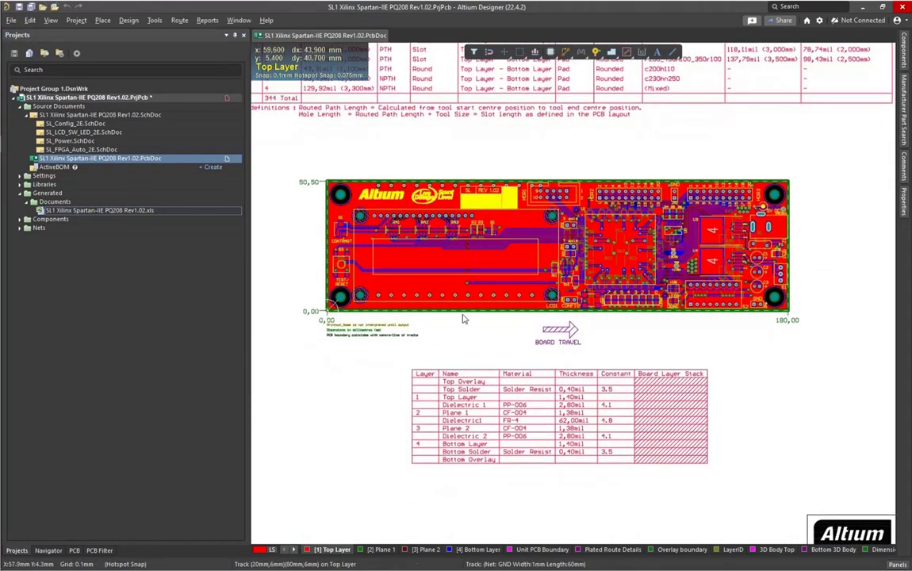
left_click(11, 20)
mouse_move(55, 241)
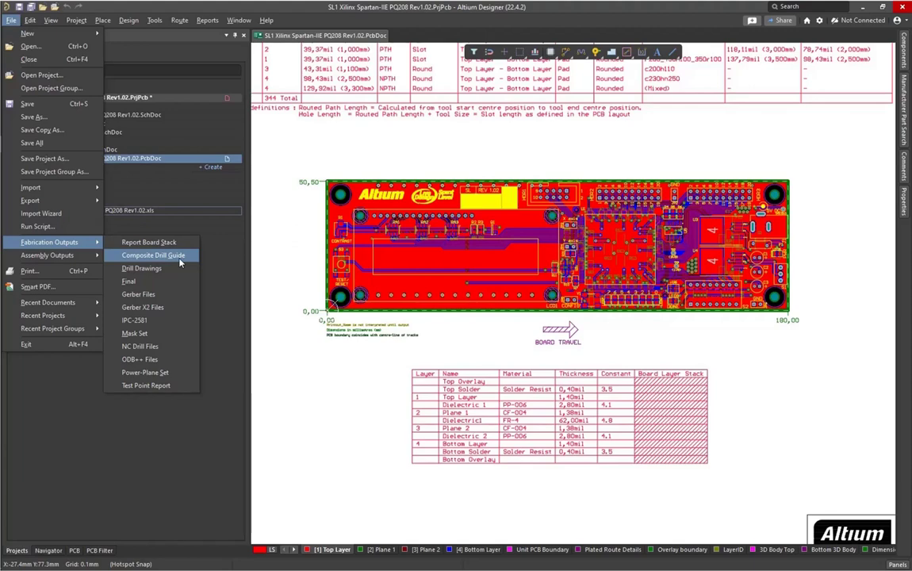
left_click(154, 256)
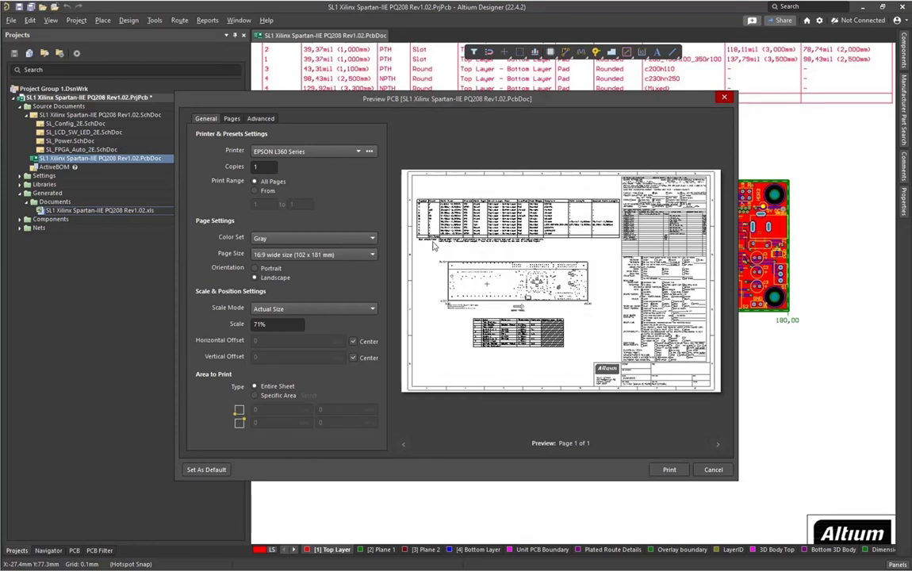
left_click(231, 119)
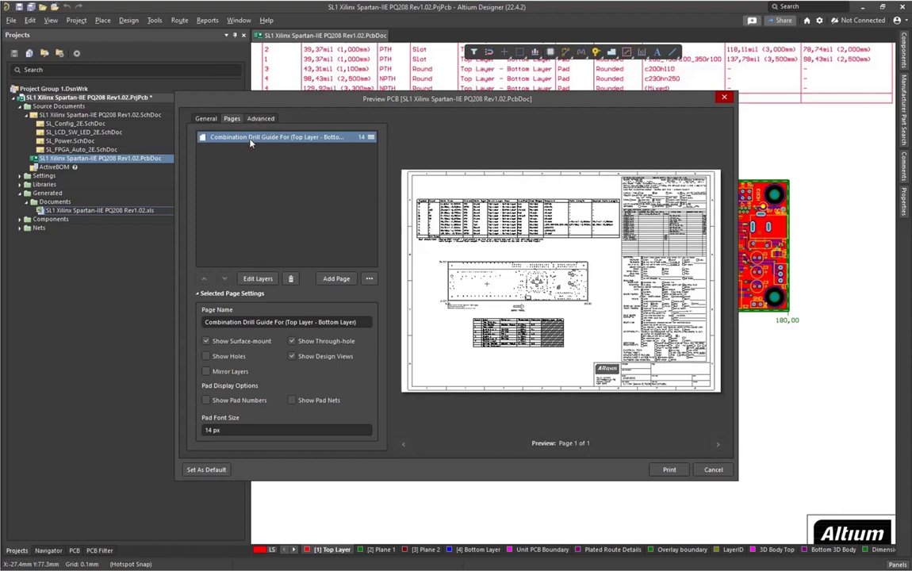
left_click(260, 118)
left_click(206, 119)
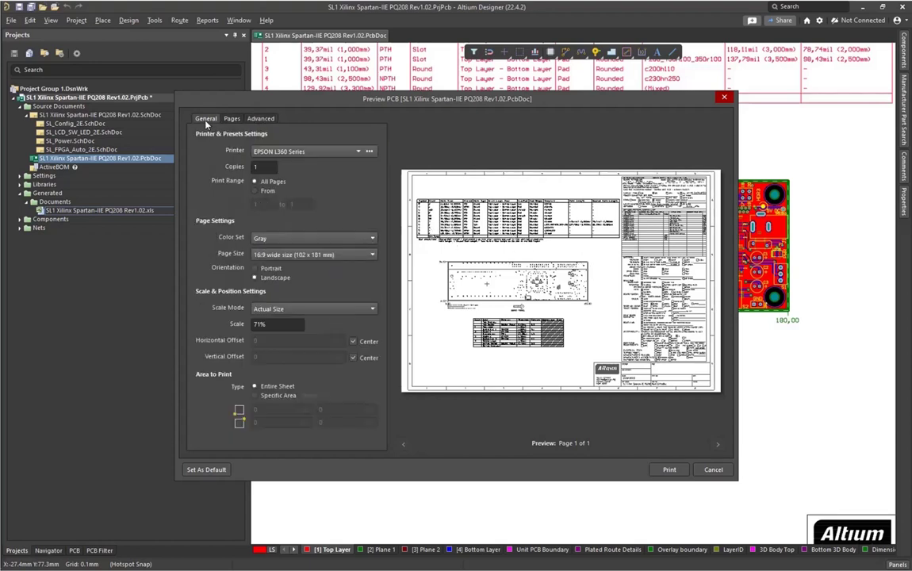
Set the drill guide's printer to Microsoft Print to PDF and its color set to Color, refreshing the preview.
left_click(359, 152)
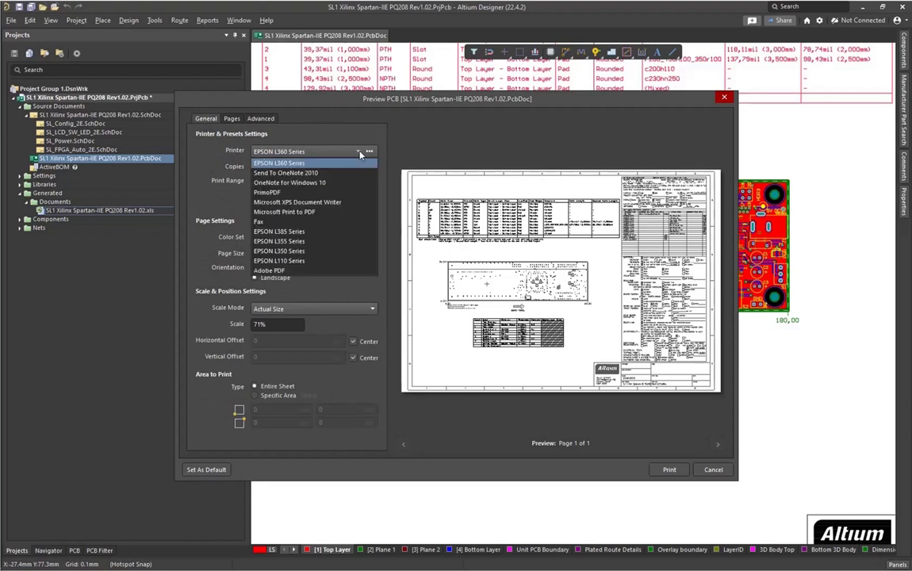
left_click(301, 213)
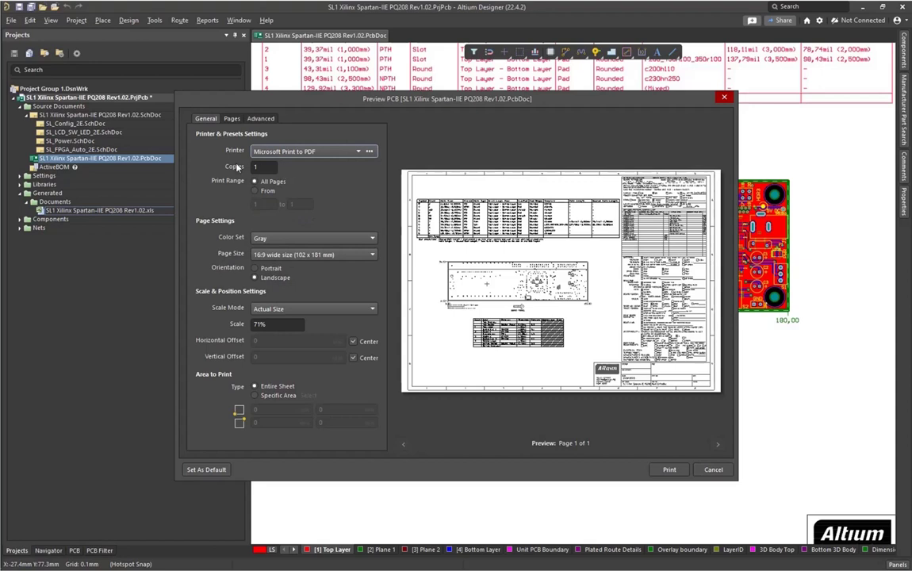
left_click(333, 238)
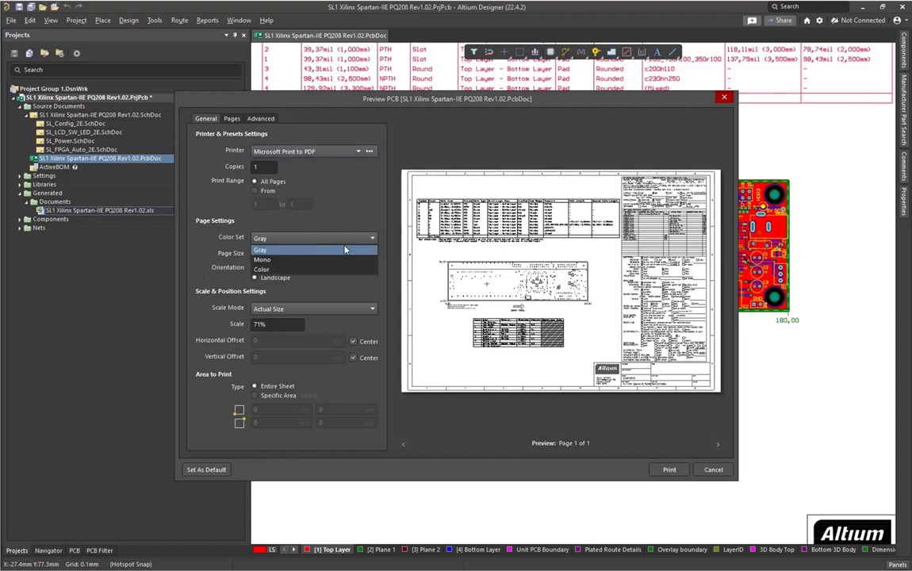
left_click(333, 269)
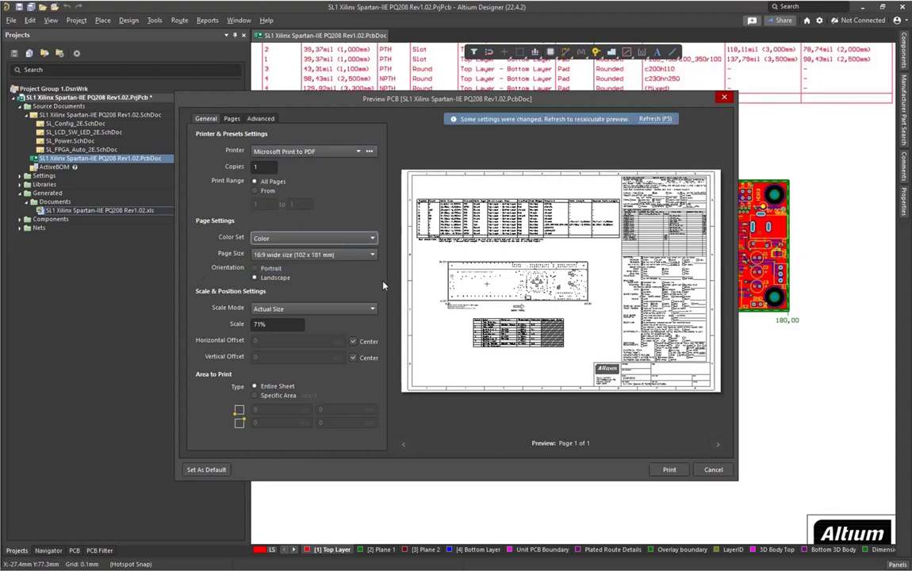
left_click(655, 119)
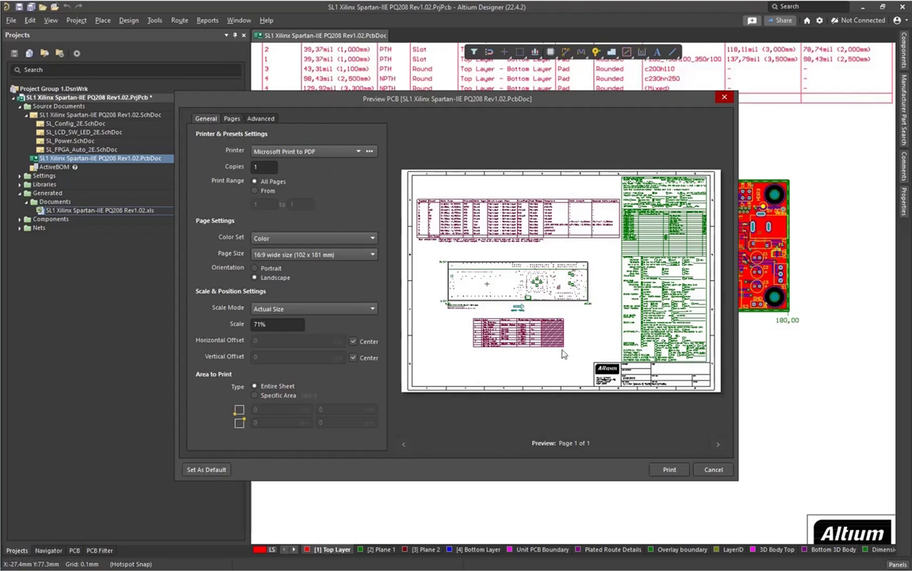
Review the drill guide's page display options and its designator, font and color print settings.
left_click(231, 118)
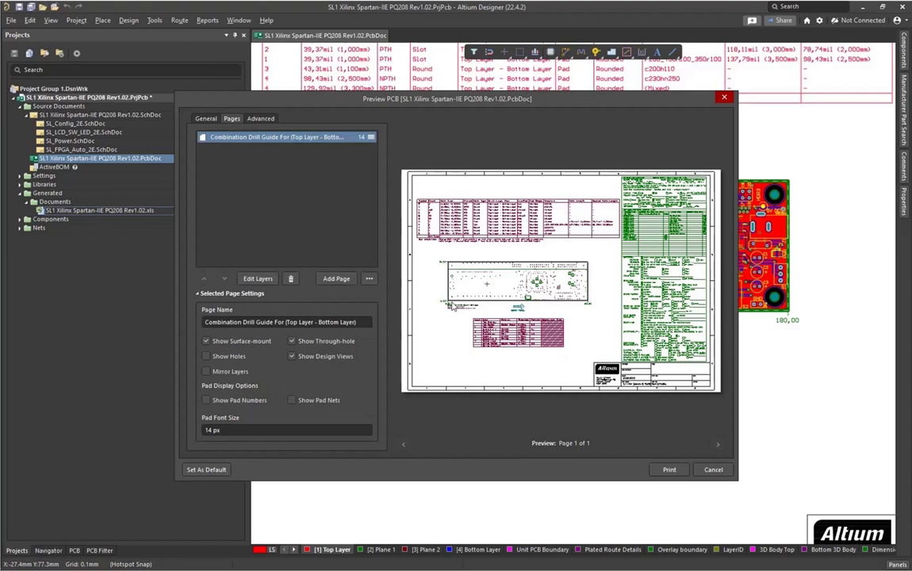
left_click(262, 119)
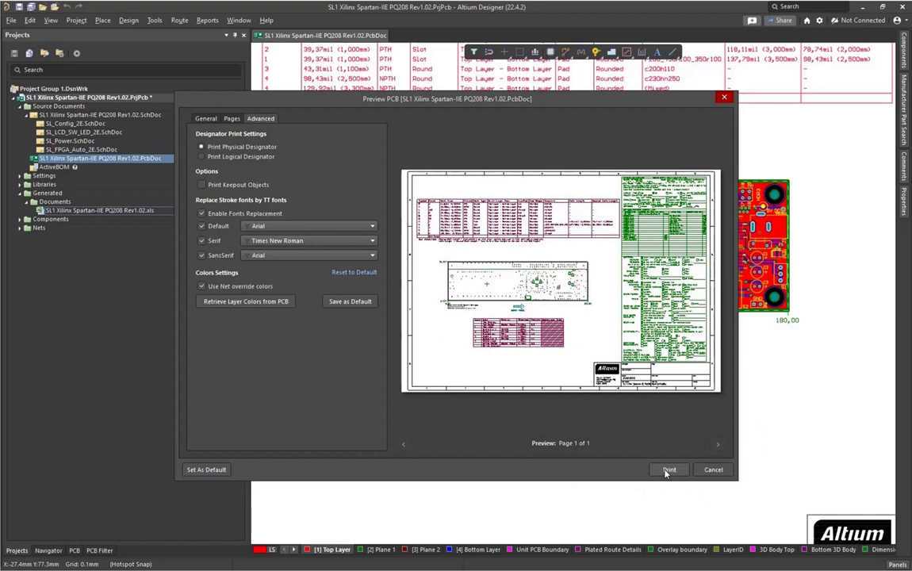
Close the composite drill guide preview, then open the Drill Drawings print preview and look at its page list and settings.
left_click(718, 470)
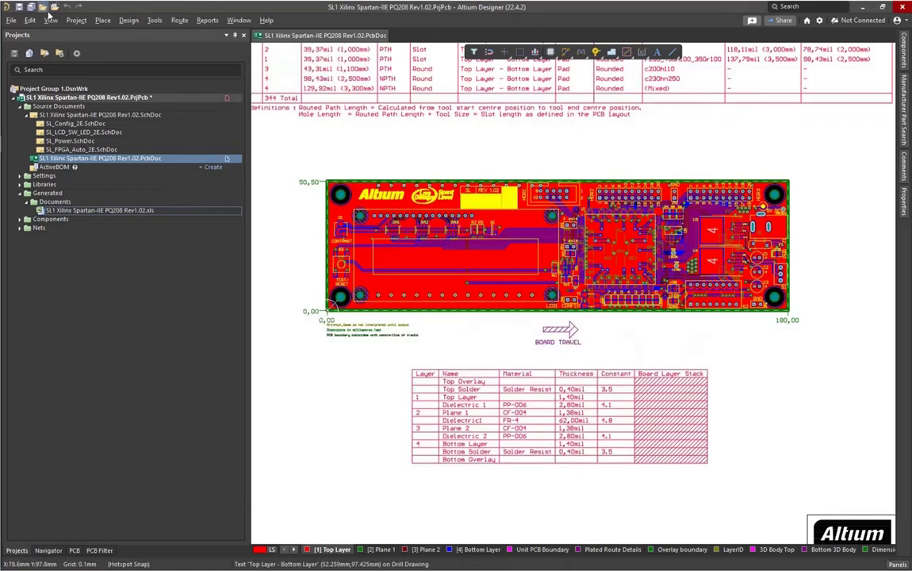
left_click(14, 21)
mouse_move(49, 241)
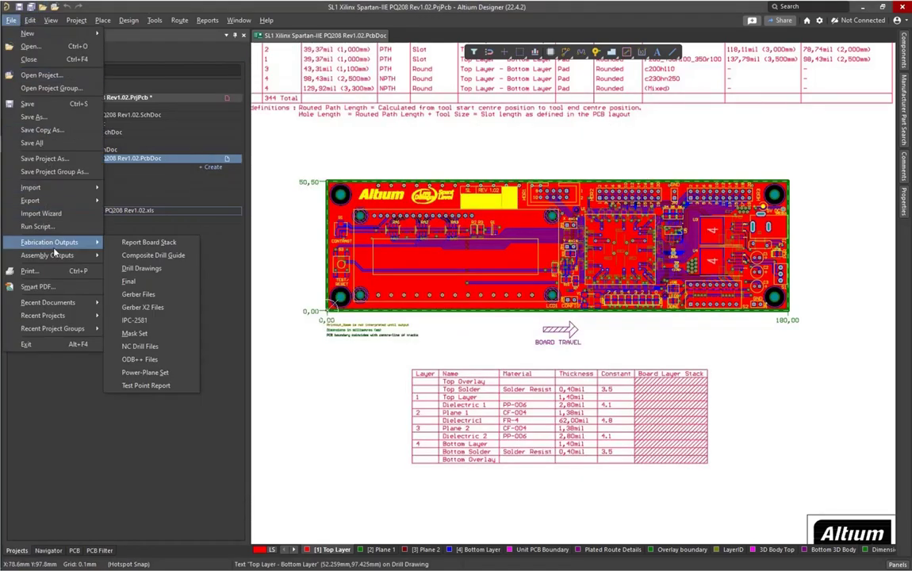
left_click(175, 272)
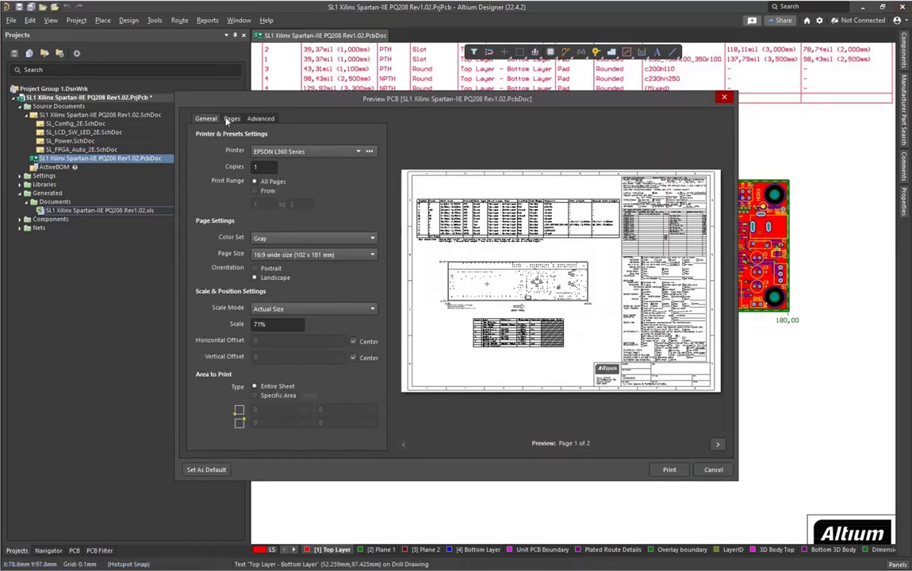
left_click(233, 119)
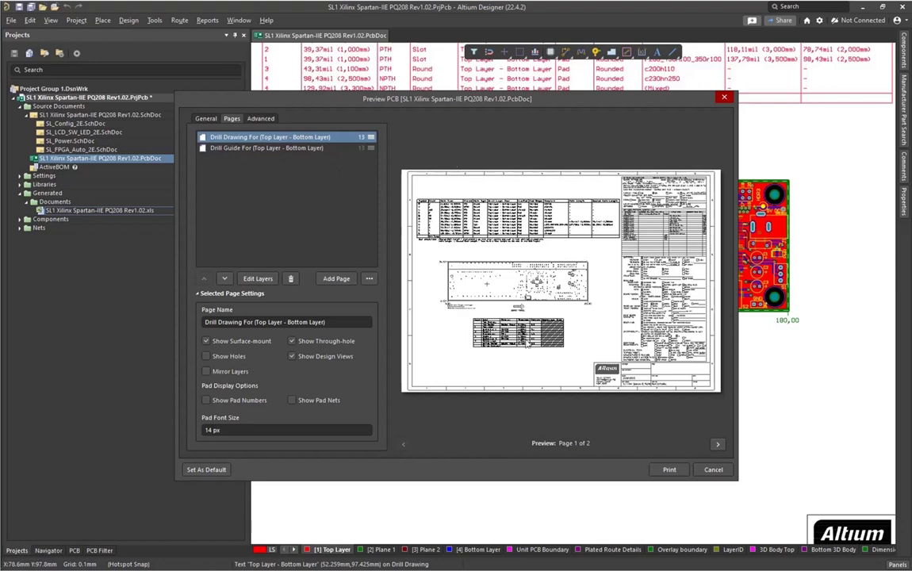
Try the drill drawings preview with the Color color set and Microsoft Print to PDF as printer, refreshing it, and cancel without printing.
left_click(205, 119)
left_click(285, 238)
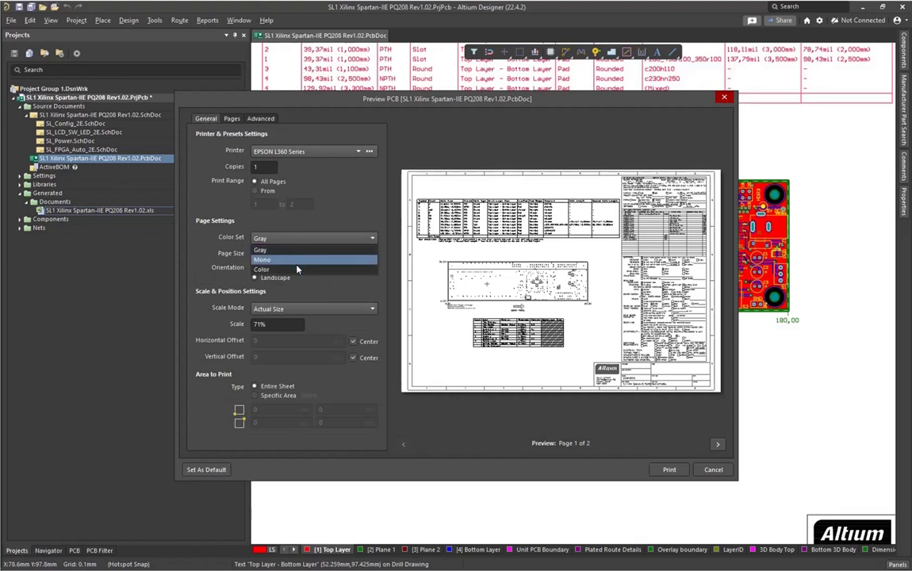
left_click(297, 270)
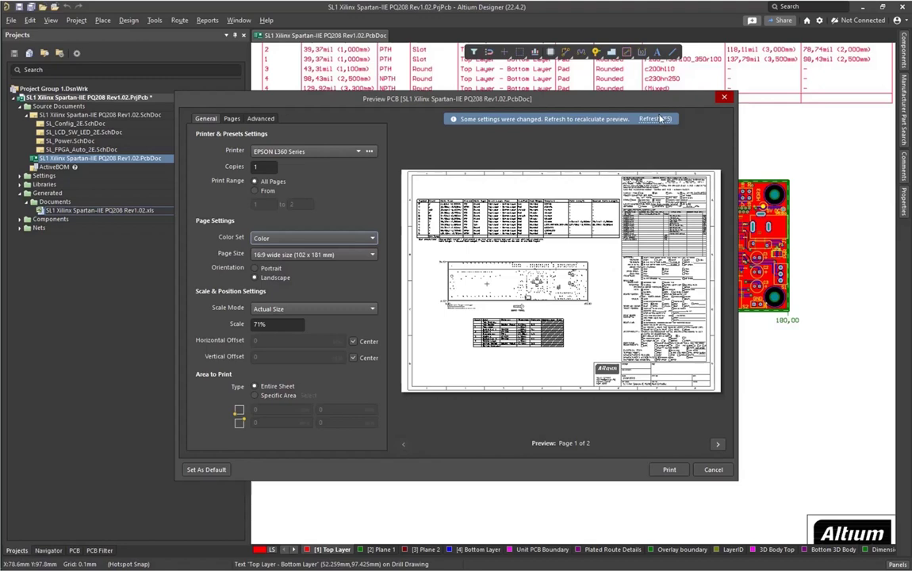
key("F5")
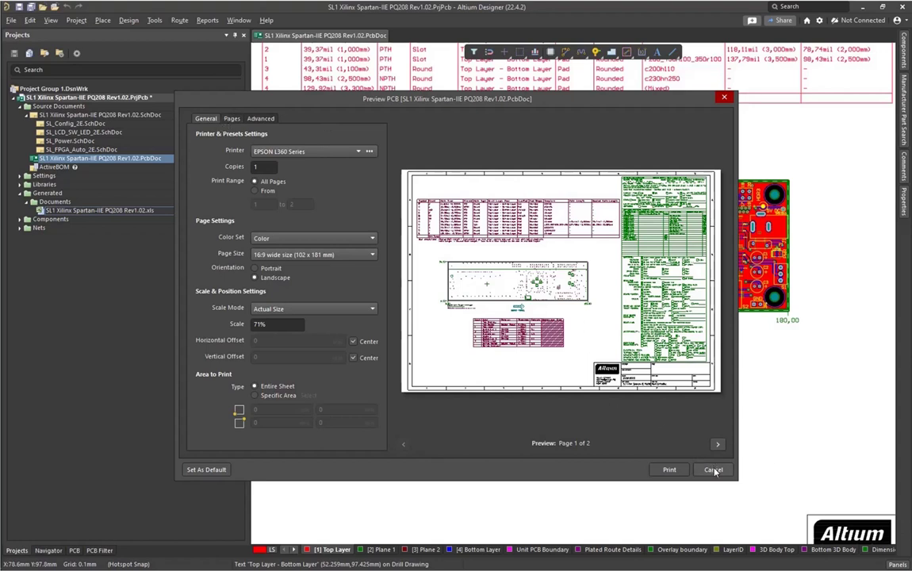
left_click(326, 150)
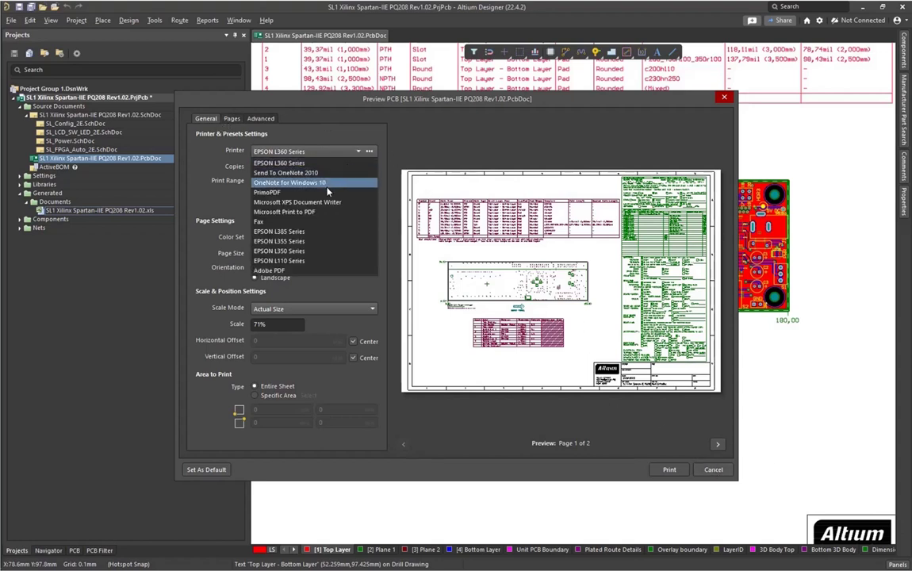
left_click(311, 212)
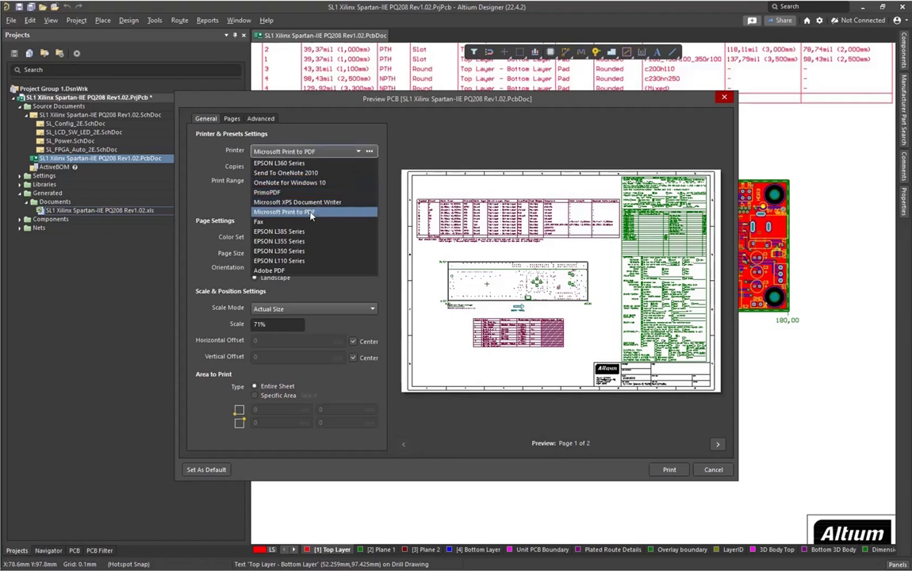
left_click(311, 213)
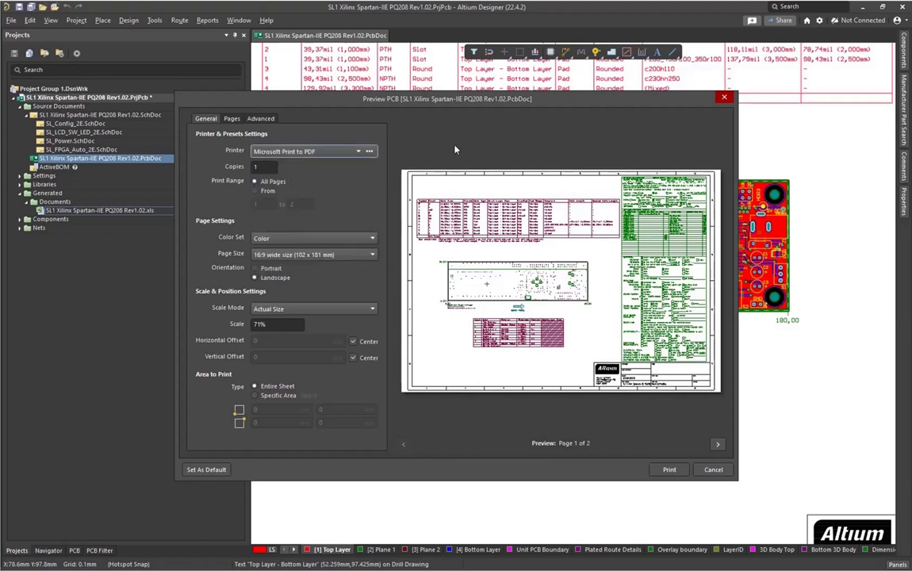
left_click(713, 469)
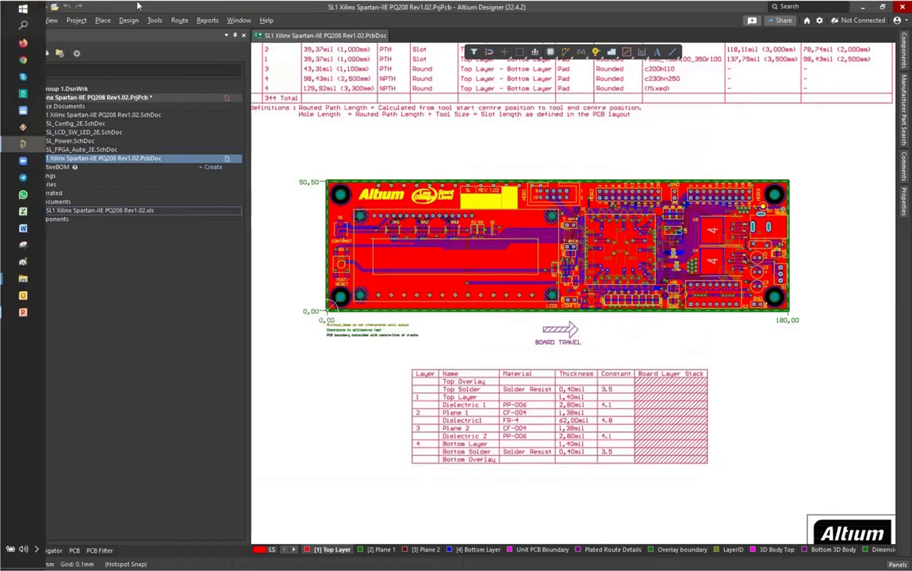
Open the print preview of the Final fabrication output and set its printer to Microsoft Print to PDF.
left_click(11, 20)
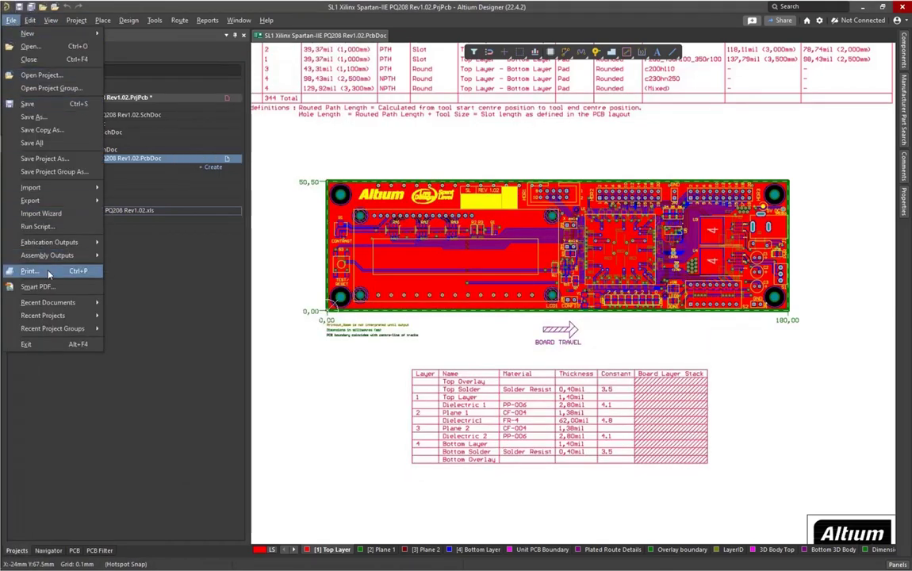
mouse_move(76, 242)
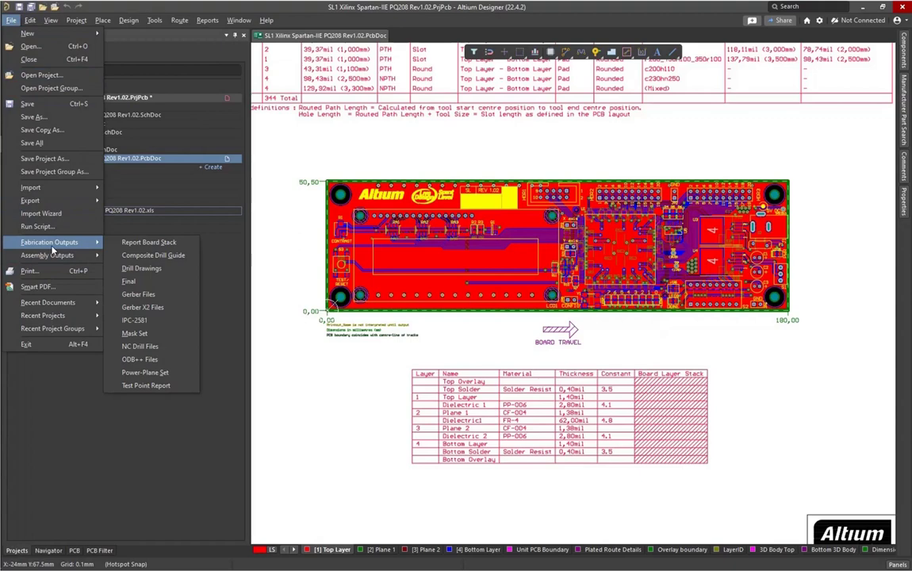
left_click(128, 281)
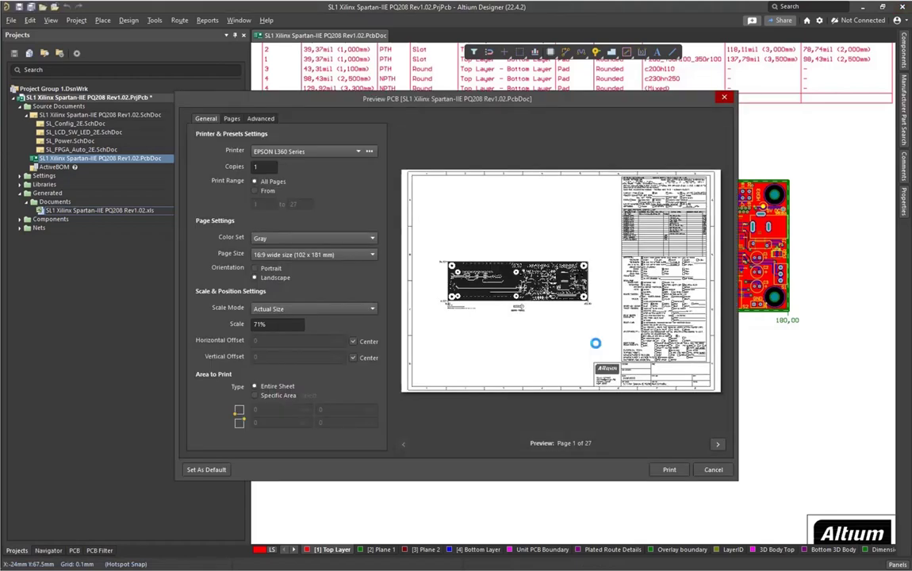
left_click(355, 152)
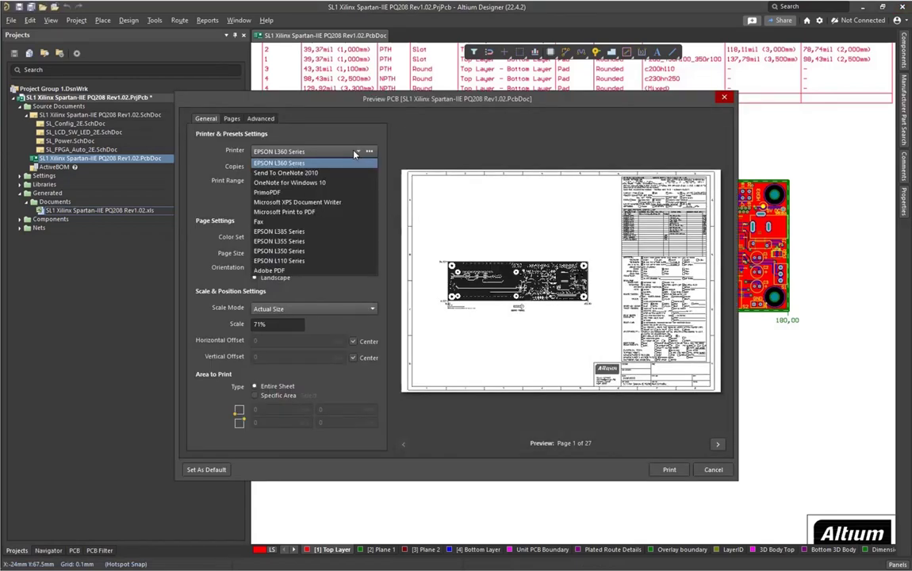
left_click(324, 212)
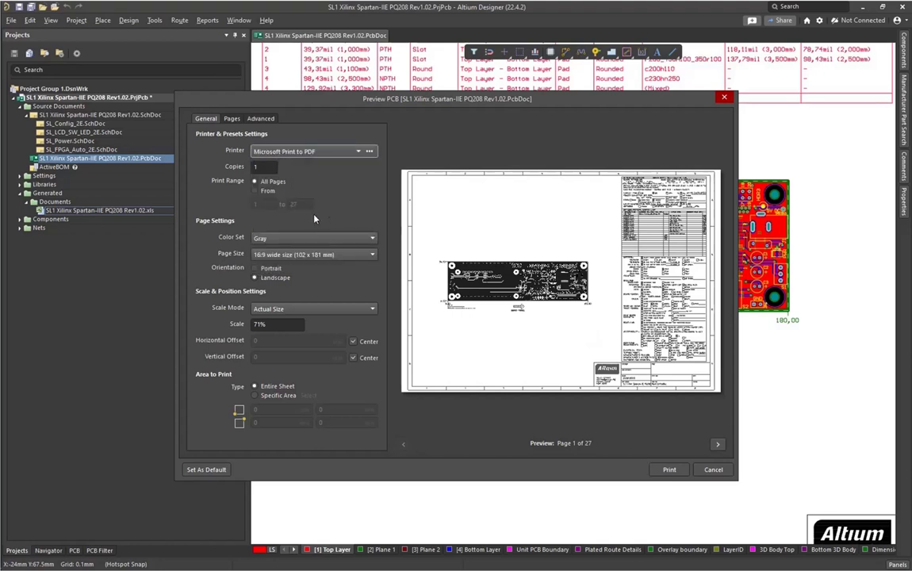
Look through the Final output's list of pages, from Top Layer to the drill guide, and its advanced print settings.
left_click(232, 118)
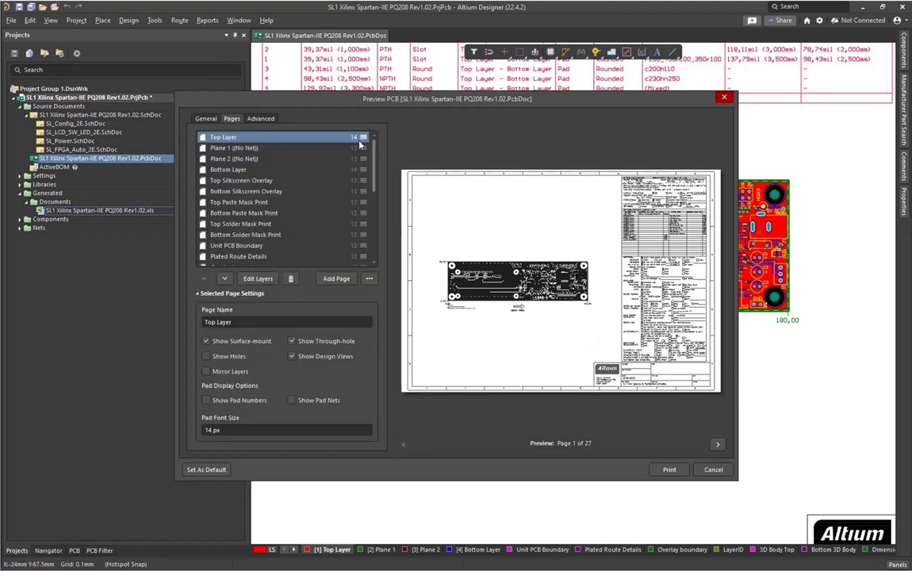
scroll(373, 171, "down", 3)
scroll(374, 171, "down", 4)
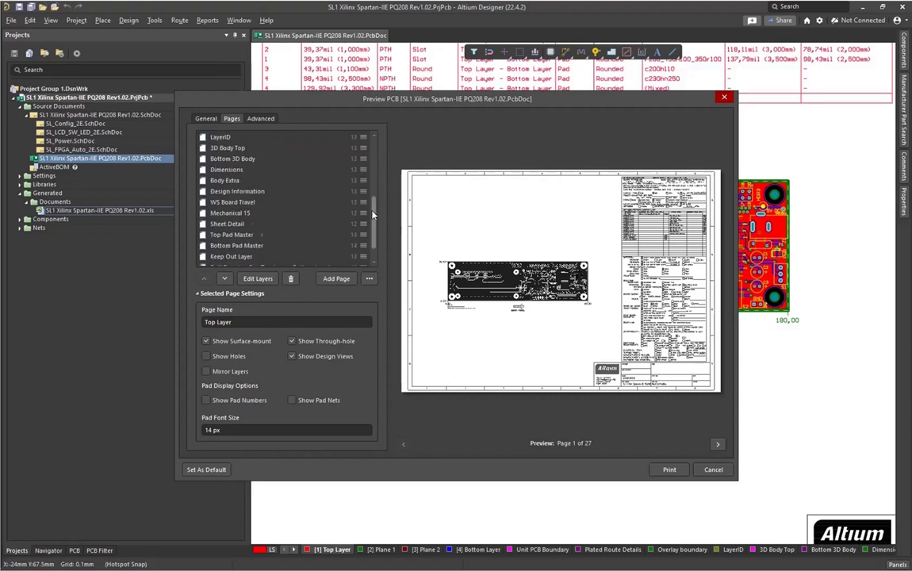
scroll(329, 147, "up", 8)
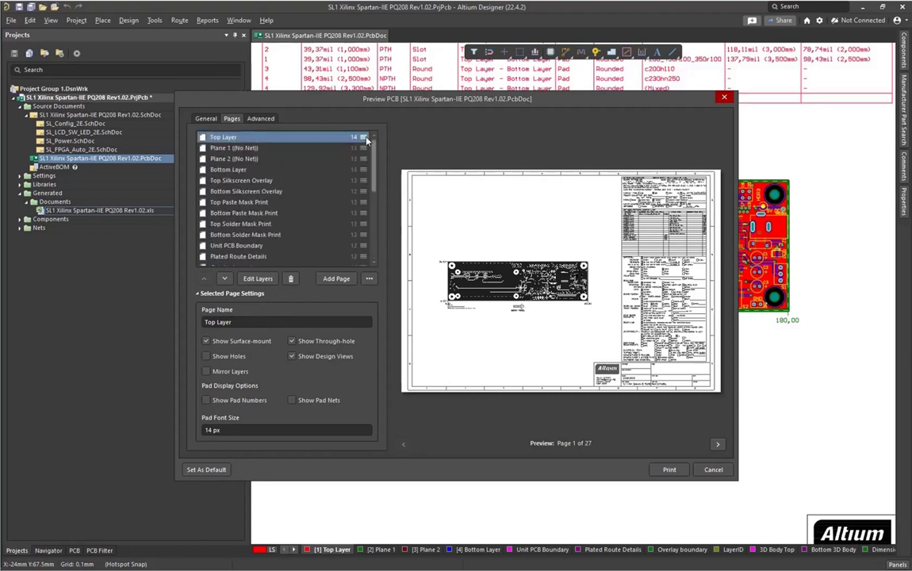
scroll(368, 198, "down", 4)
scroll(368, 214, "down", 2)
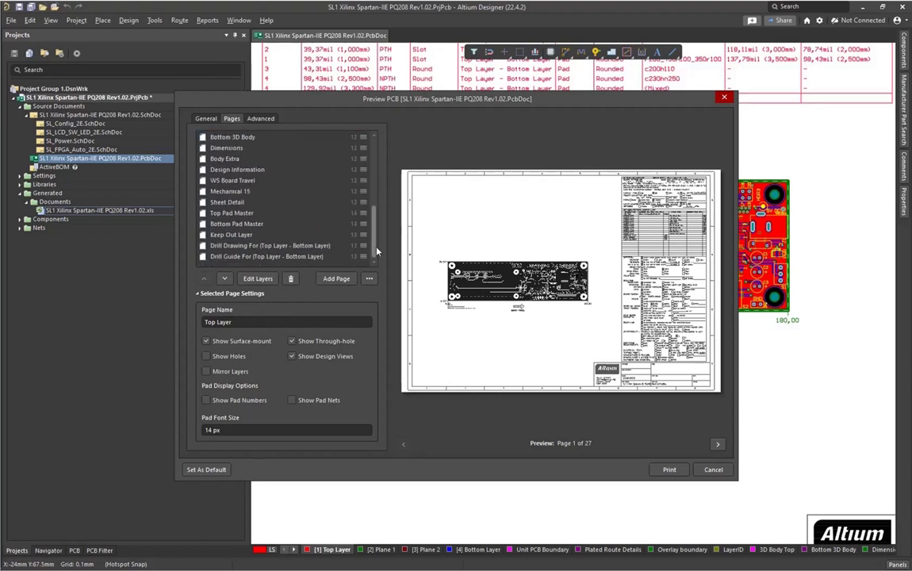
scroll(341, 203, "up", 10)
scroll(374, 176, "down", 3)
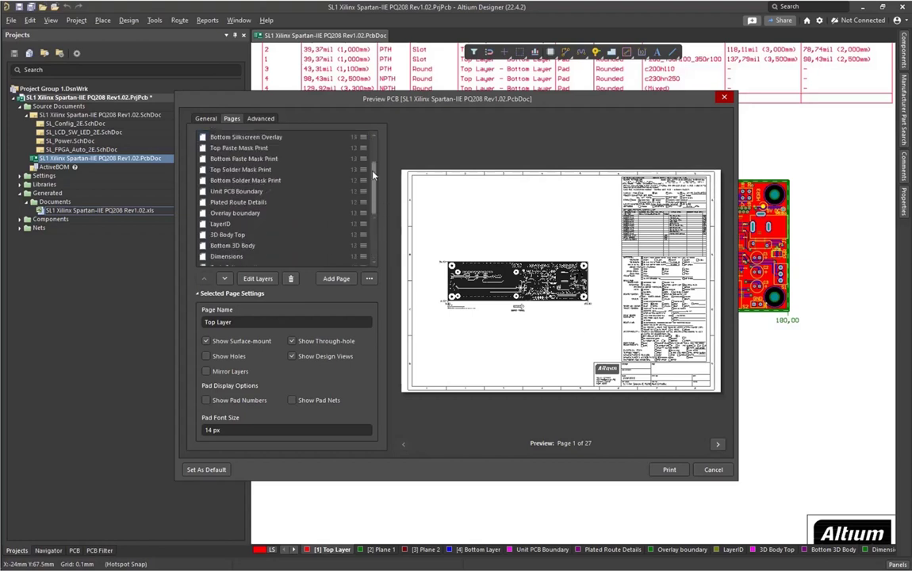
left_click_drag(373, 176, 372, 150)
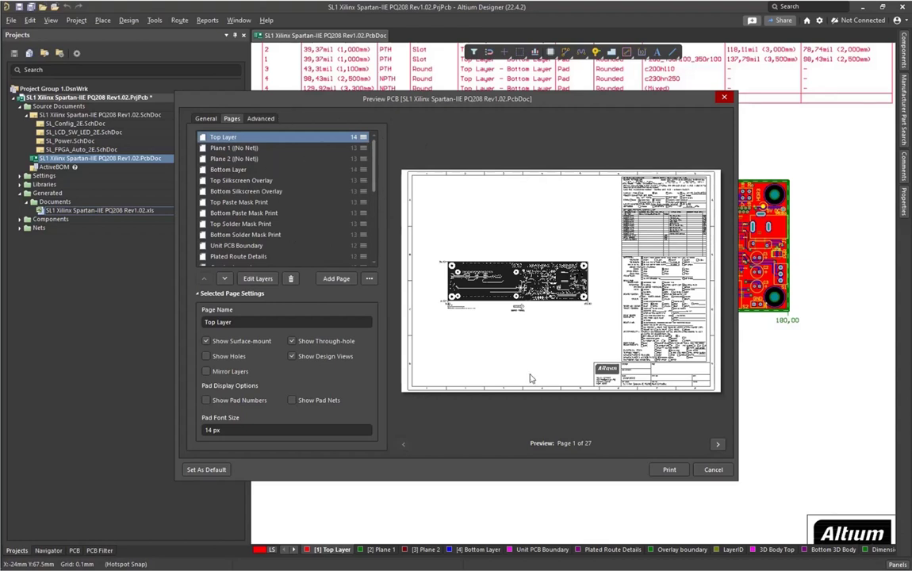
left_click(259, 120)
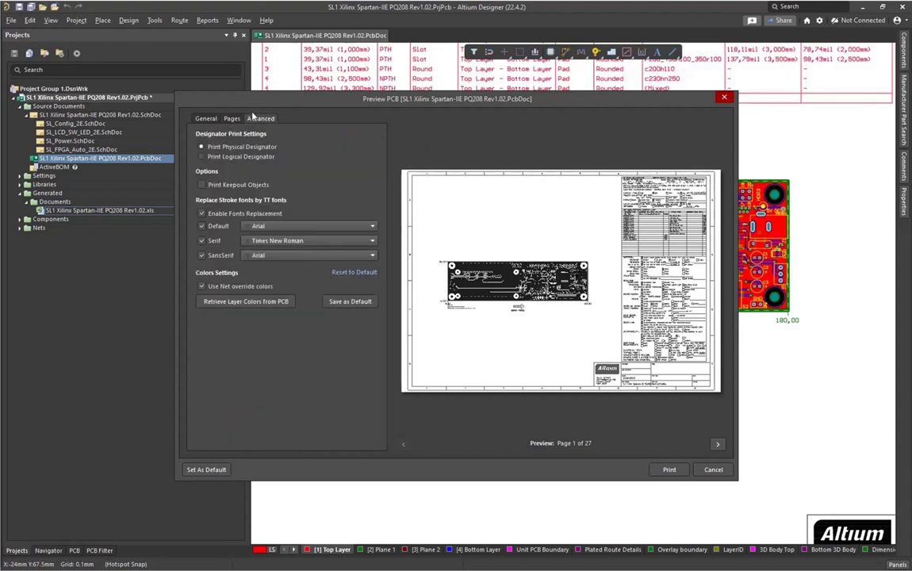
Set the Final output's color set to Color and refresh the preview.
left_click(203, 119)
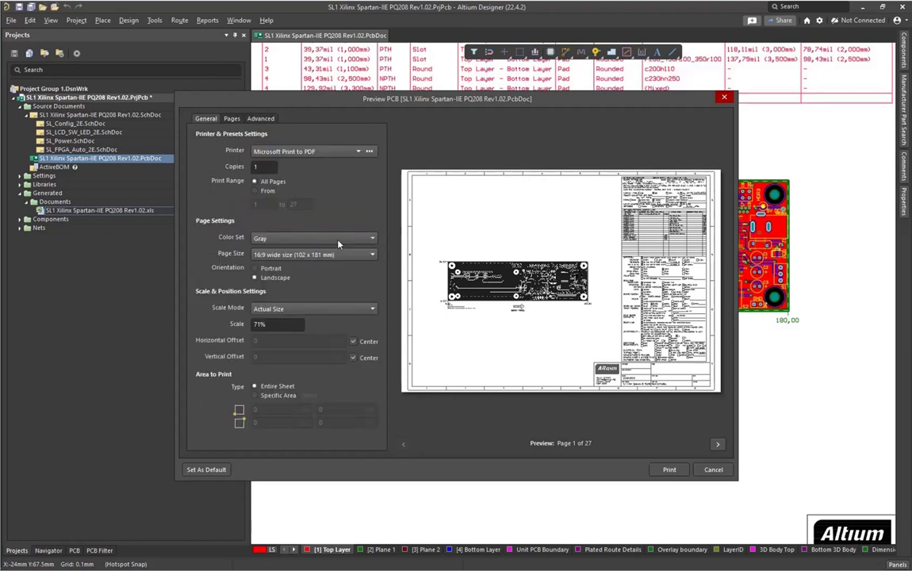
left_click(339, 238)
left_click(294, 258)
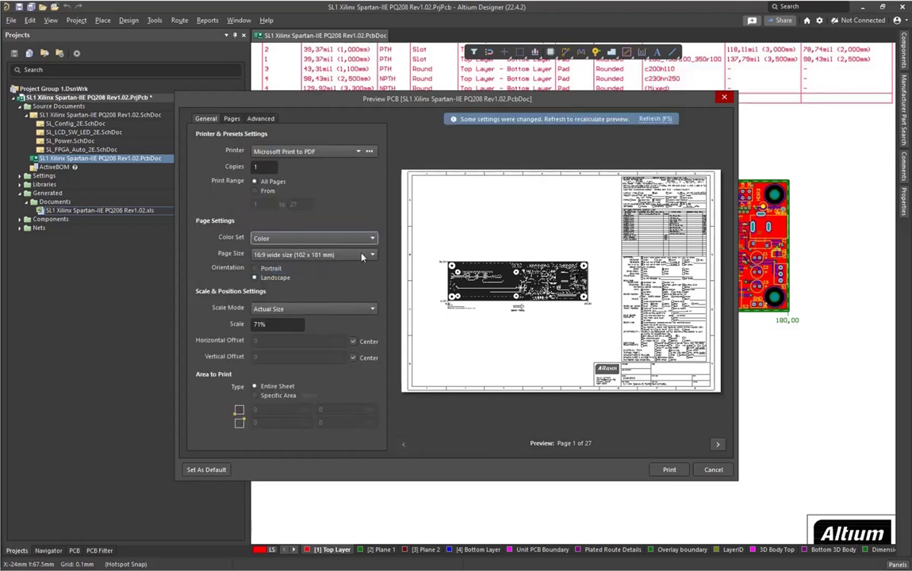
left_click(656, 118)
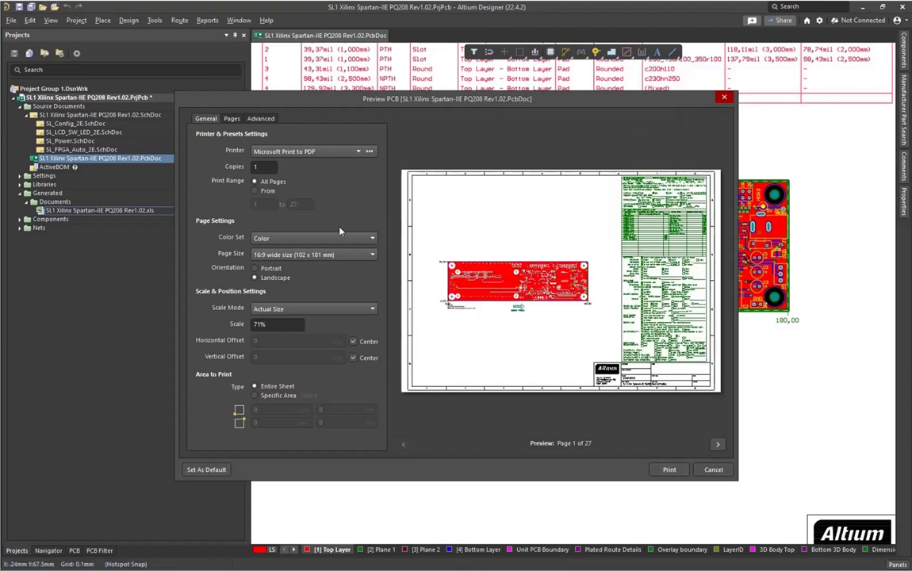
Examine the color preview of the Final output page by page through the board layers, and close it without printing.
left_click(718, 445)
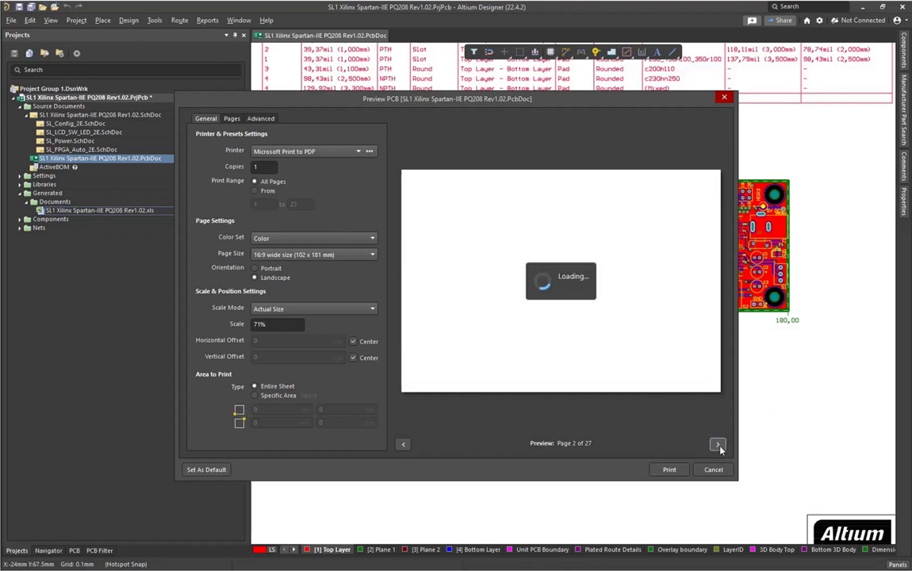
left_click(717, 445)
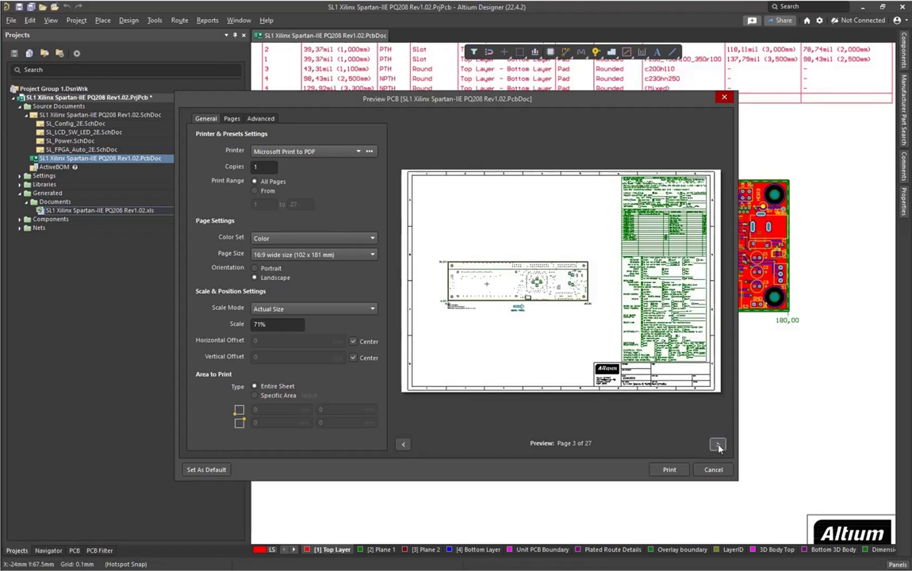
left_click(718, 445)
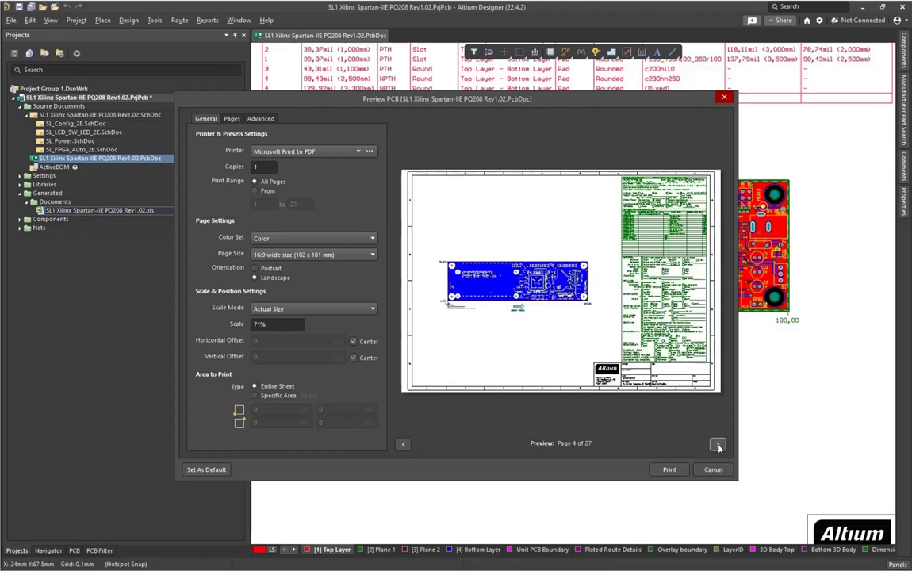
left_click(717, 445)
left_click(717, 445)
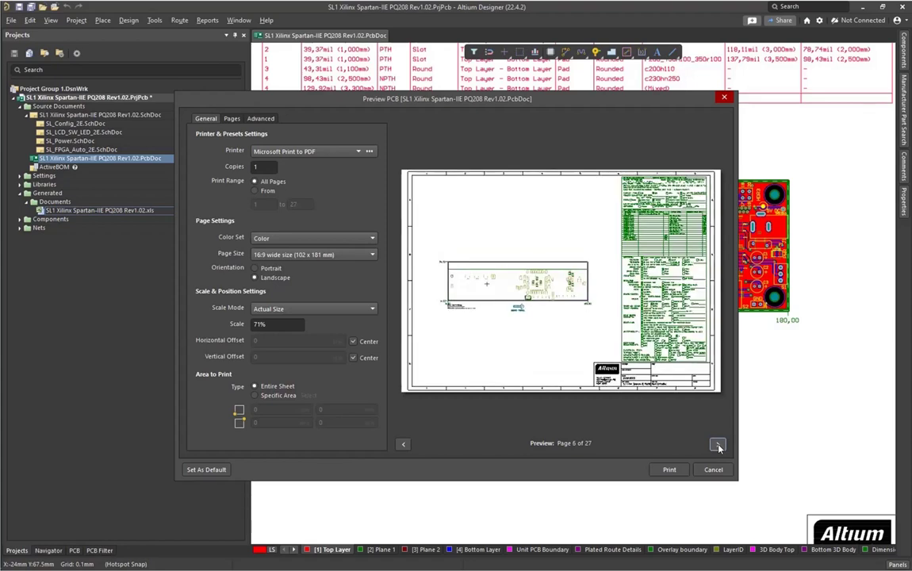
left_click(718, 445)
left_click(718, 445)
left_click(718, 445)
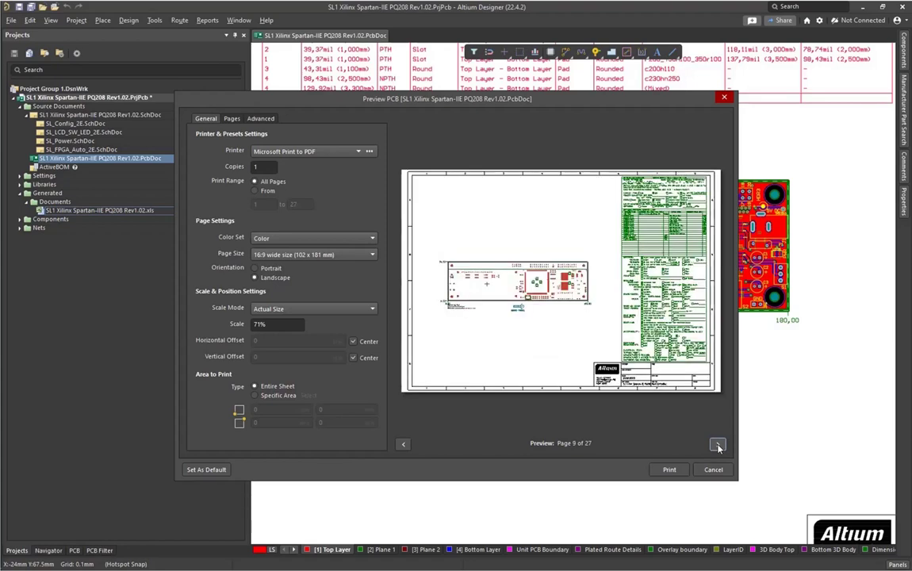
left_click(717, 445)
left_click(718, 445)
left_click(717, 445)
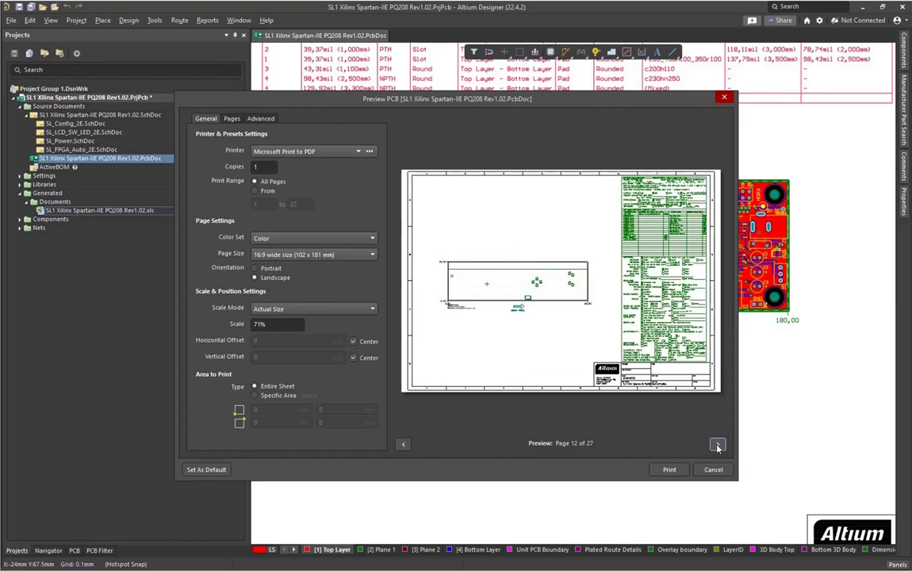
left_click(718, 445)
left_click(718, 445)
left_click(718, 444)
left_click(717, 445)
left_click(718, 445)
left_click(718, 445)
left_click(712, 470)
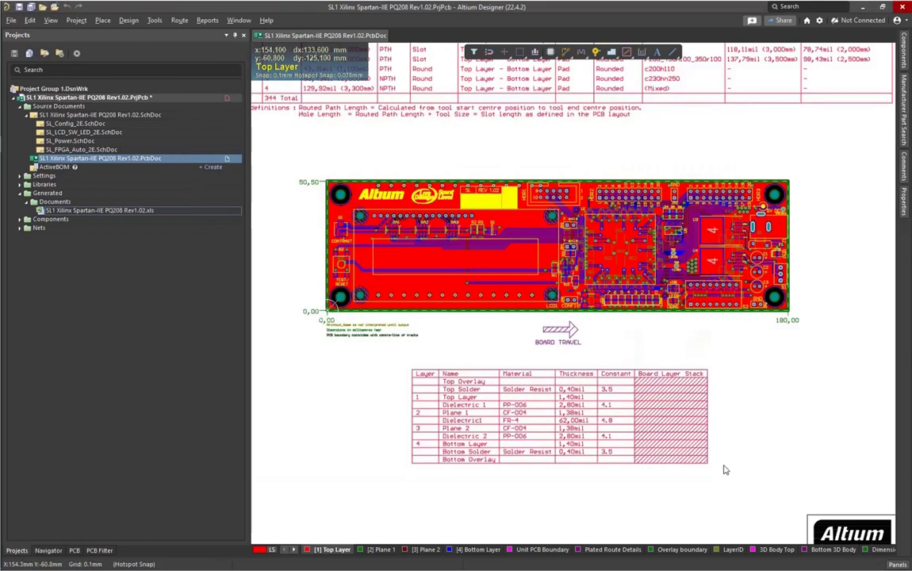
Open the Gerber Files setup, set its units to millimeters and look at the available decimal precisions.
left_click(10, 21)
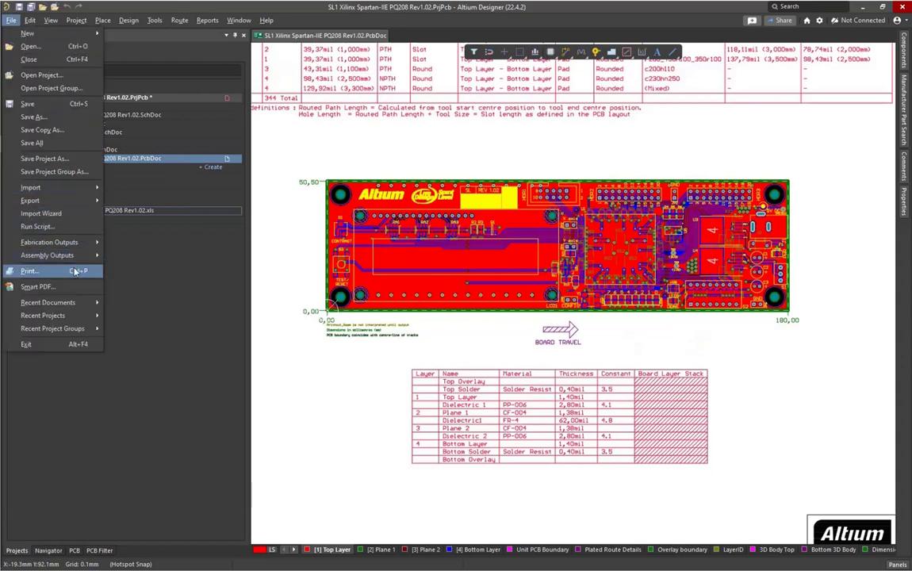
mouse_move(73, 243)
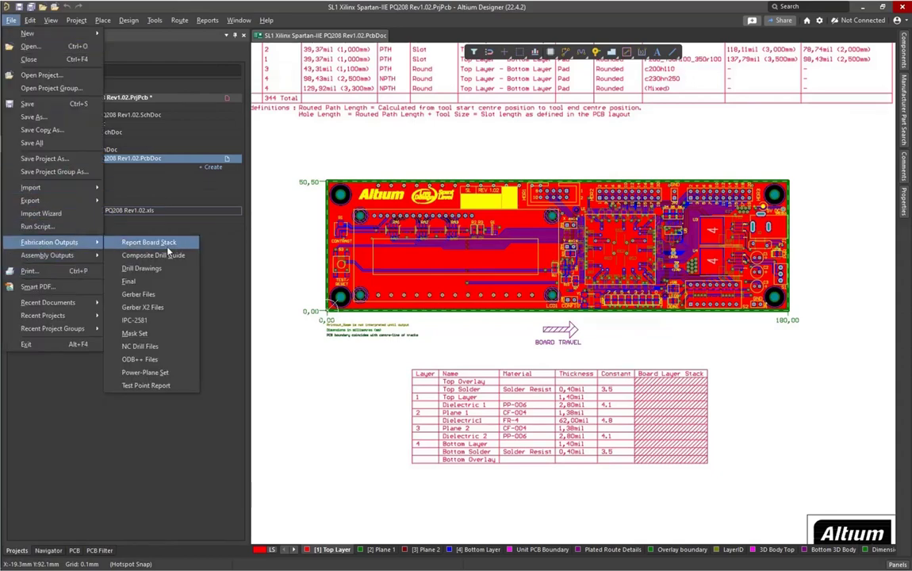
left_click(175, 296)
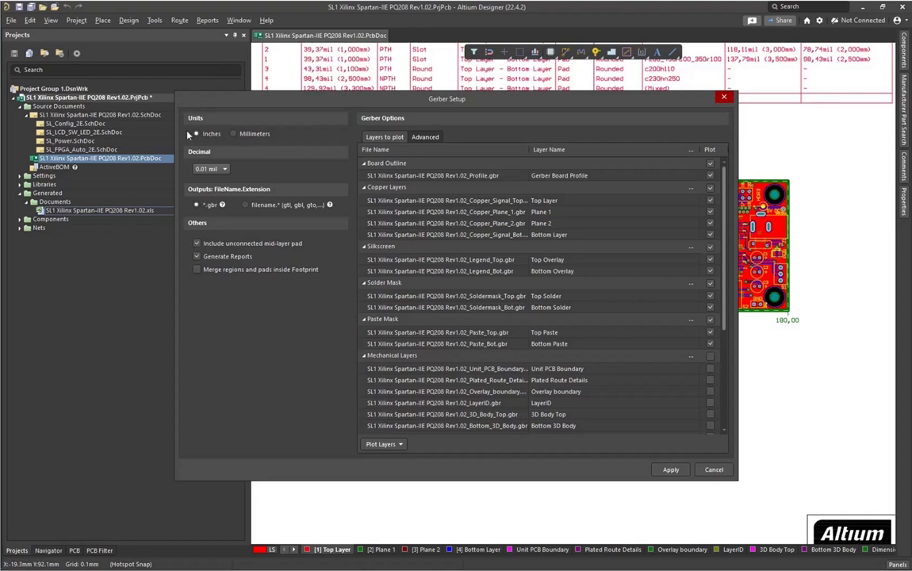
left_click(233, 134)
left_click(230, 170)
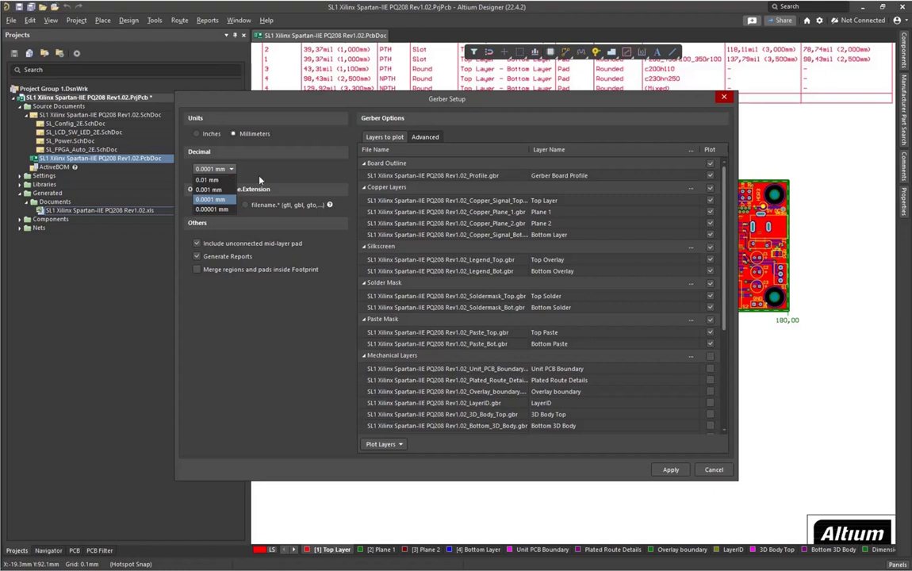
left_click(283, 345)
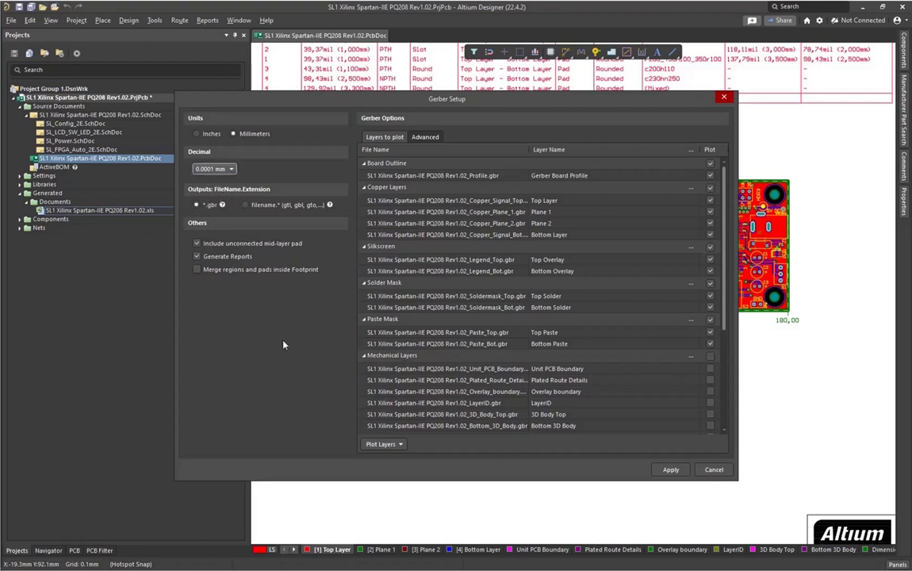
Compare the two Gerber file naming schemes, choose filename.* (gtl, gbl, gto,...), and open the Top Overlay file name for editing.
left_click(245, 205)
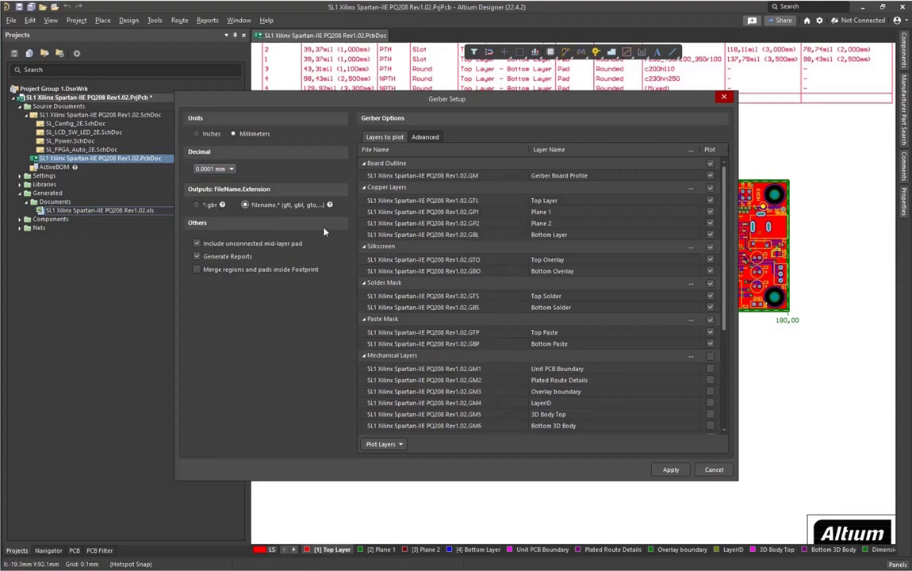
left_click(197, 205)
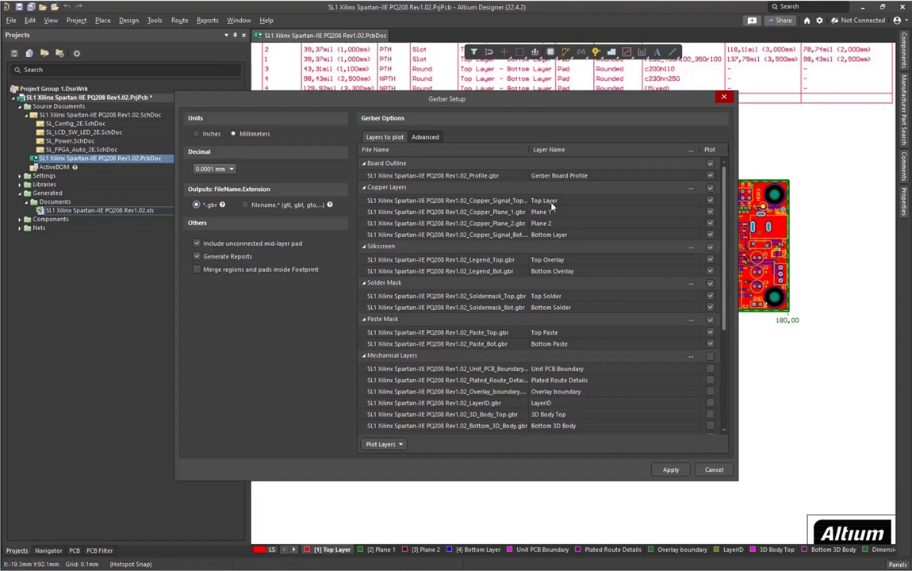
left_click(246, 206)
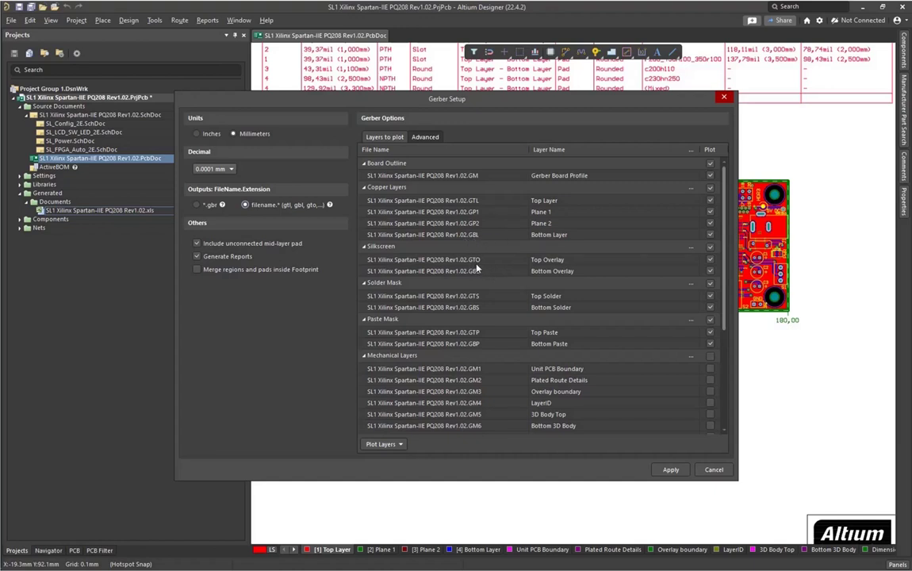
double_click(472, 259)
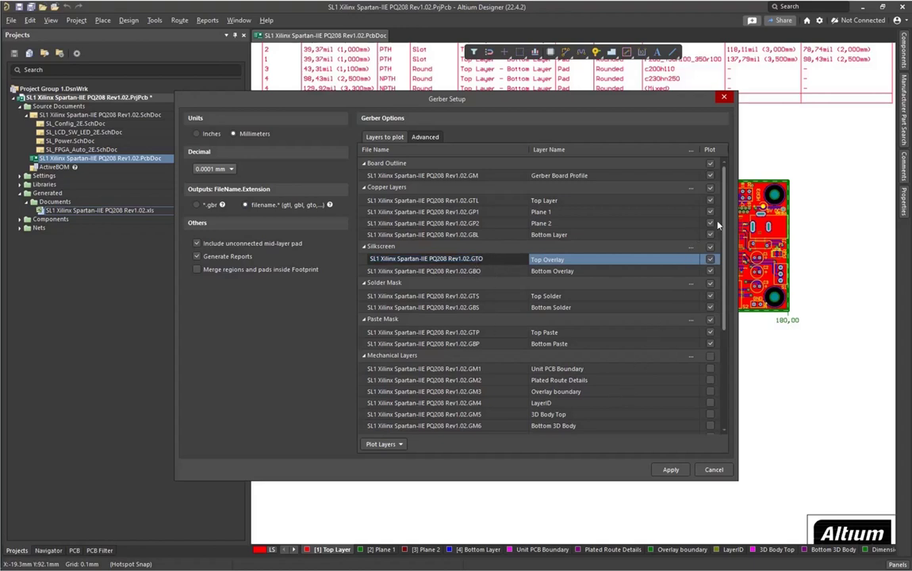
Select all used layers for Gerber plotting and review the layer list from board outline to drill guide.
left_click_drag(722, 218, 721, 274)
scroll(719, 229, "up", 1)
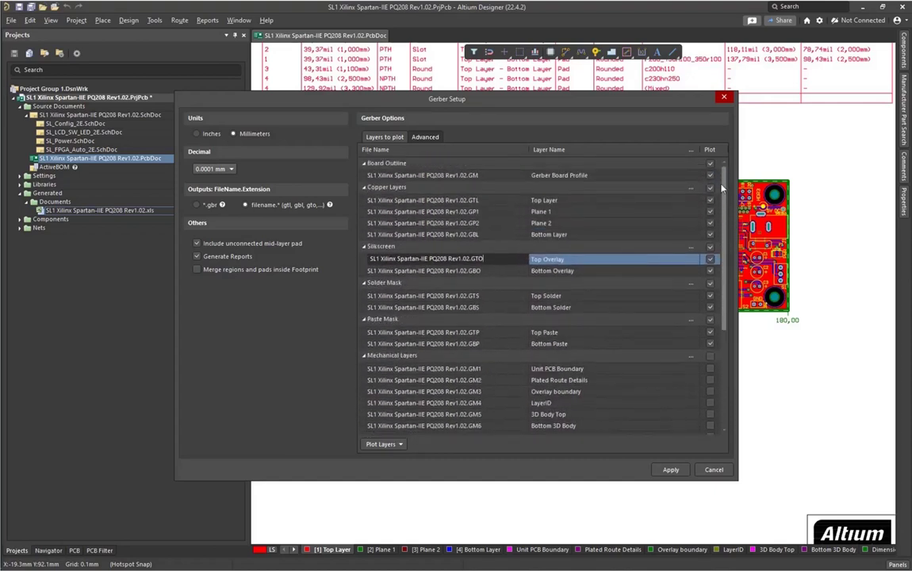
scroll(736, 214, "down", 5)
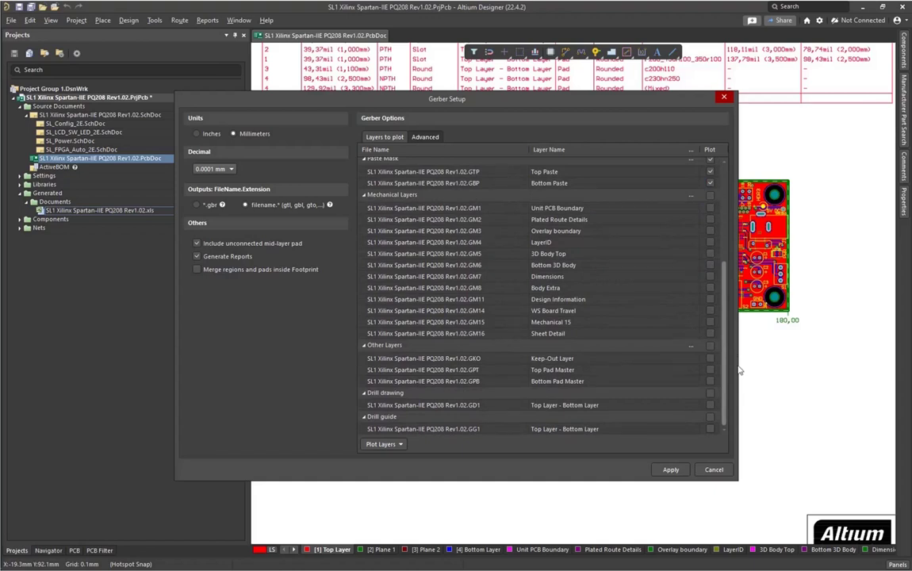
left_click(400, 445)
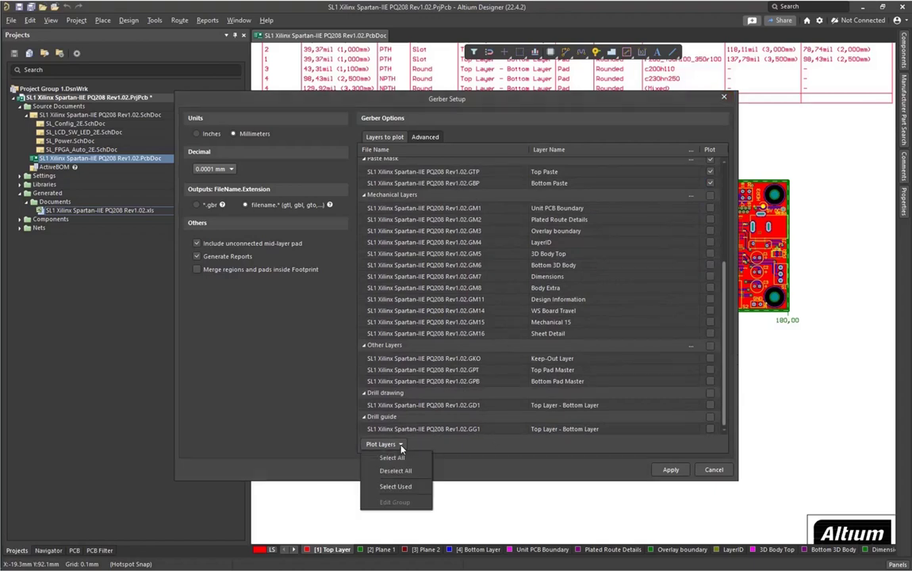
left_click(412, 489)
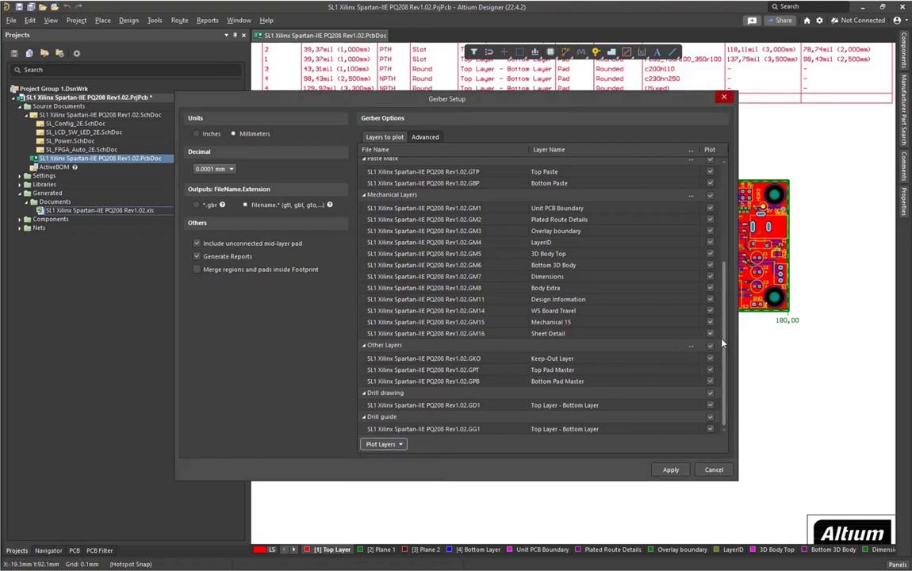
scroll(714, 278, "up", 5)
scroll(716, 212, "down", 5)
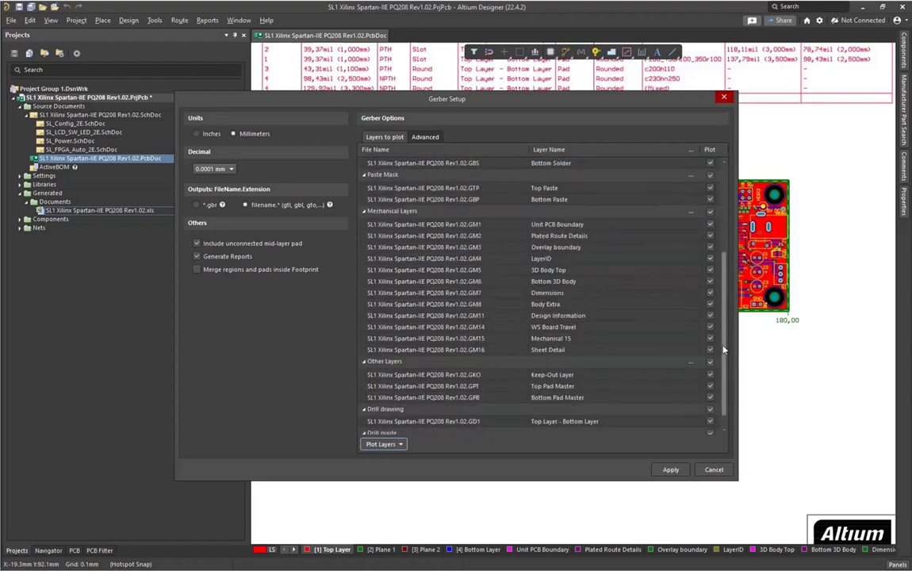
scroll(720, 215, "up", 5)
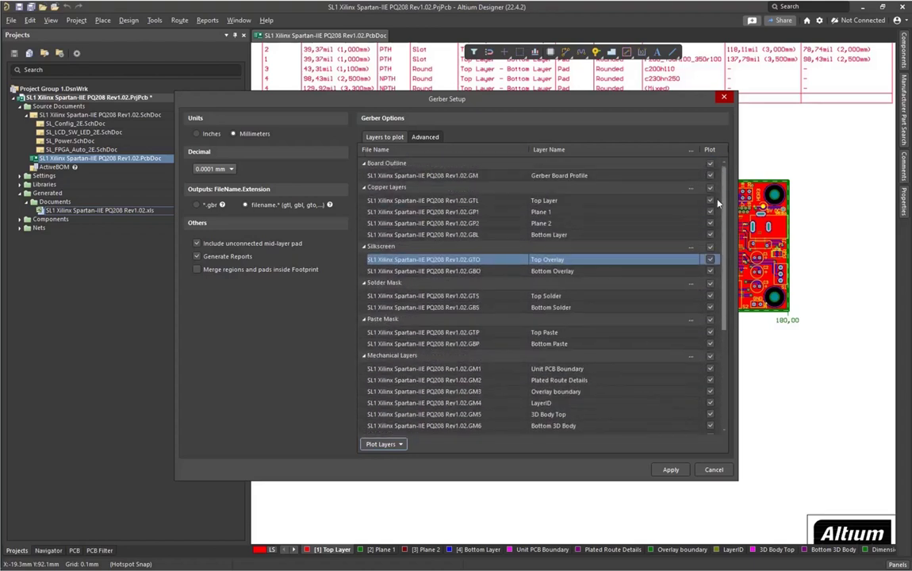
scroll(720, 246, "down", 2)
scroll(720, 278, "down", 4)
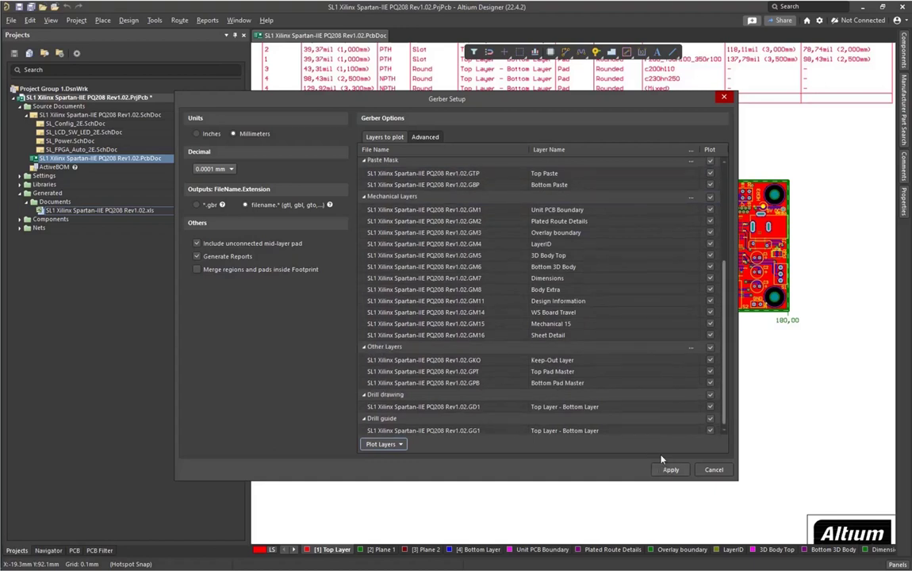
Look at the advanced Gerber options for aperture tolerances, zero suppression and plotter type, and cancel the setup.
left_click(425, 136)
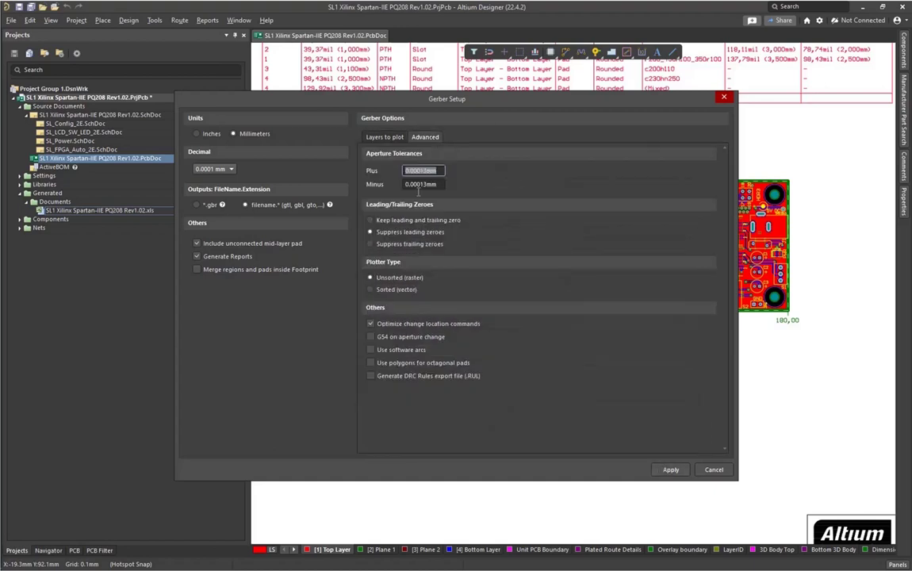
left_click(545, 175)
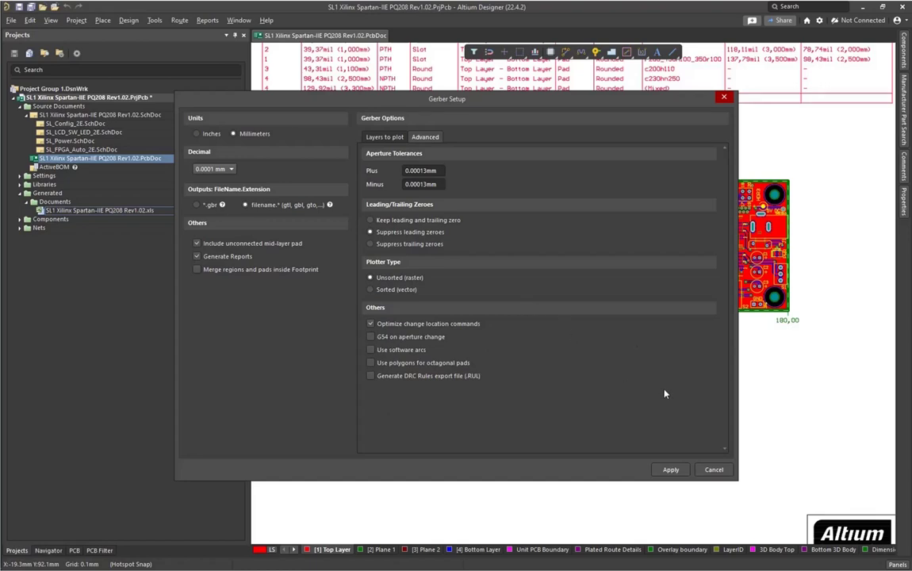
left_click(714, 469)
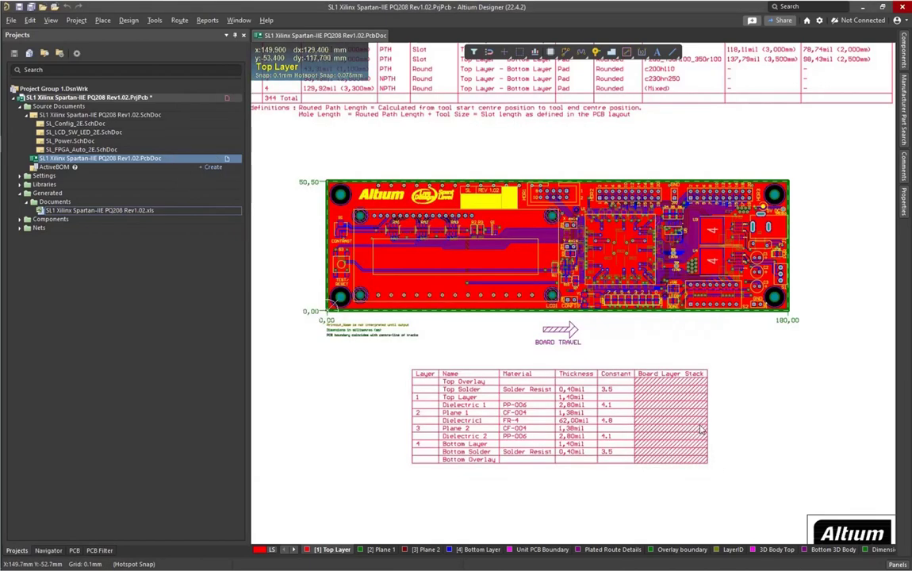
Open the Gerber X2 setup and examine its layers to plot, including the plated and non-plated through-hole drills.
left_click(12, 20)
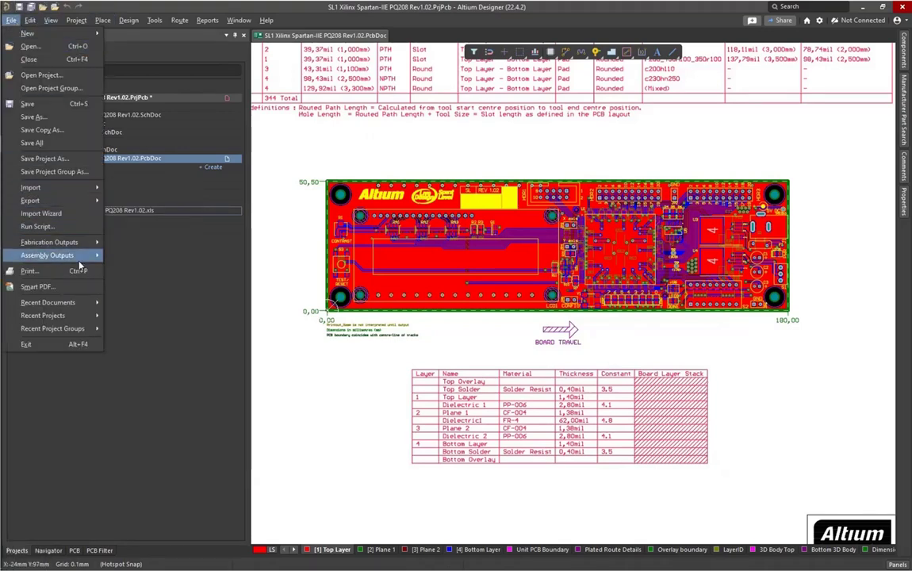
mouse_move(80, 242)
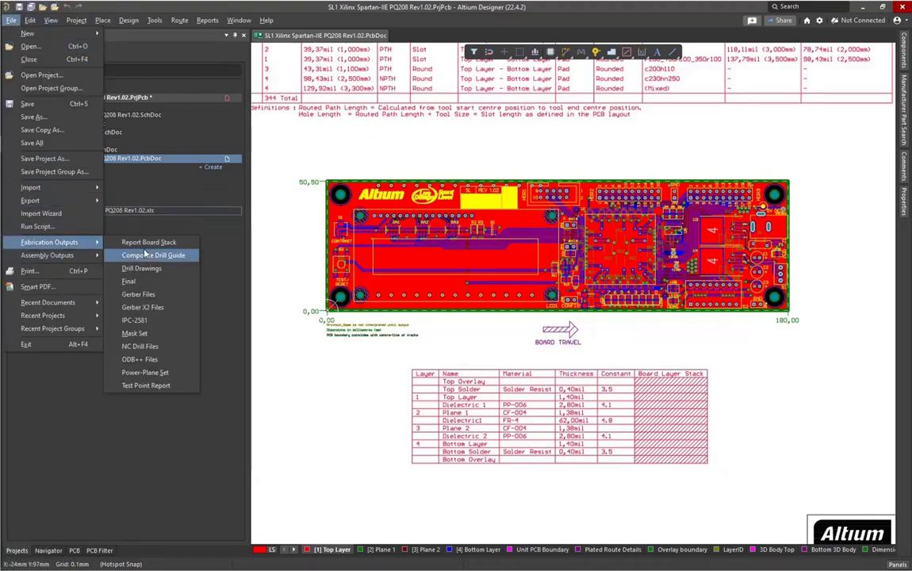
left_click(173, 308)
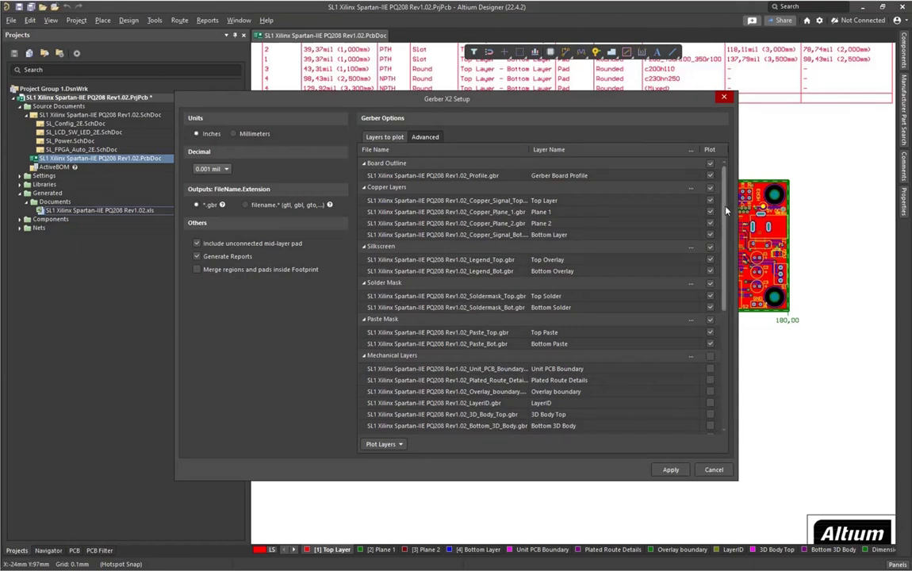
scroll(721, 238, "down", 2)
left_click_drag(722, 238, 721, 335)
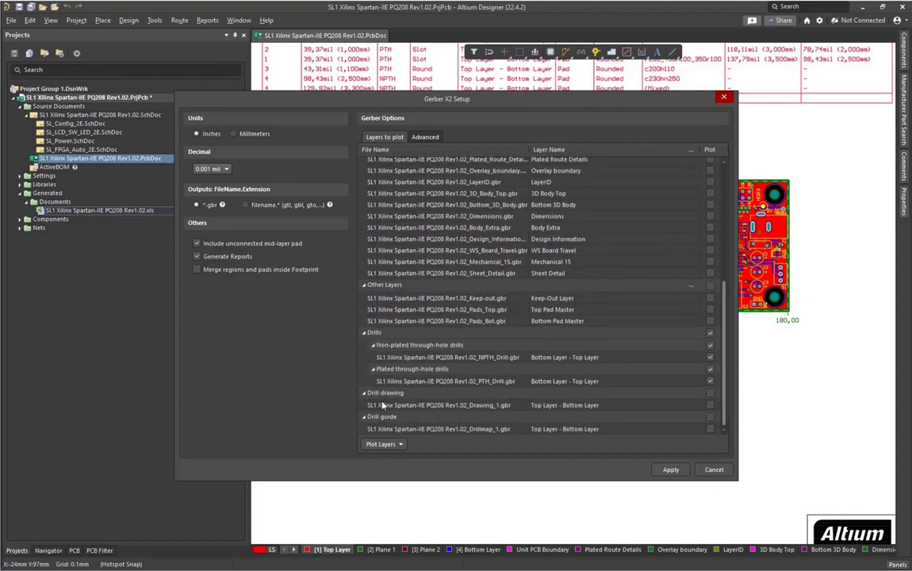
mouse_move(723, 387)
left_mouse_down()
mouse_move(726, 358)
mouse_move(728, 387)
left_mouse_up()
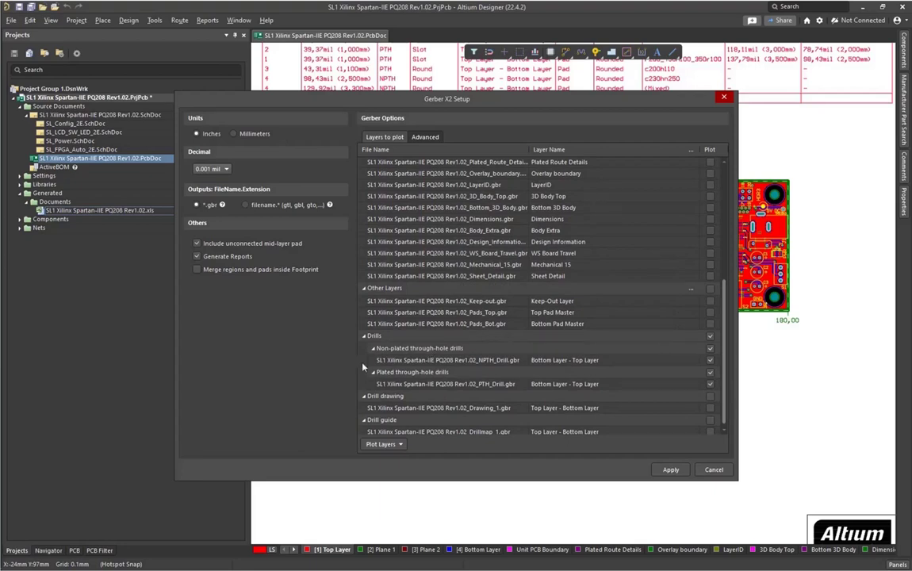
mouse_move(725, 362)
left_mouse_down()
mouse_move(716, 226)
mouse_move(743, 388)
left_mouse_up()
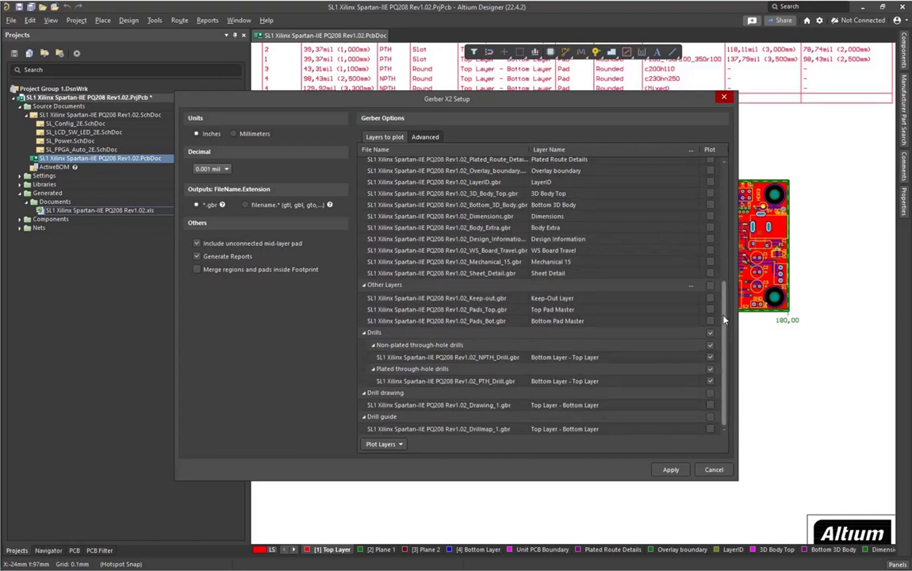
left_click_drag(723, 320, 734, 159)
scroll(421, 373, "down", 6)
left_click_drag(724, 383, 750, 432)
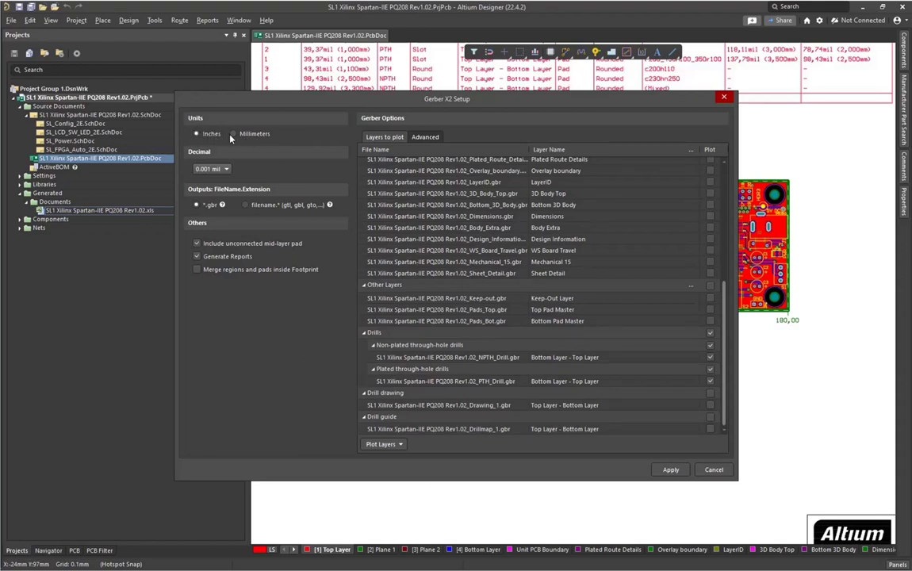
Set the Gerber X2 output naming to filename.* (gtl, gbl, gto,...) and review the layer file names.
left_click(245, 205)
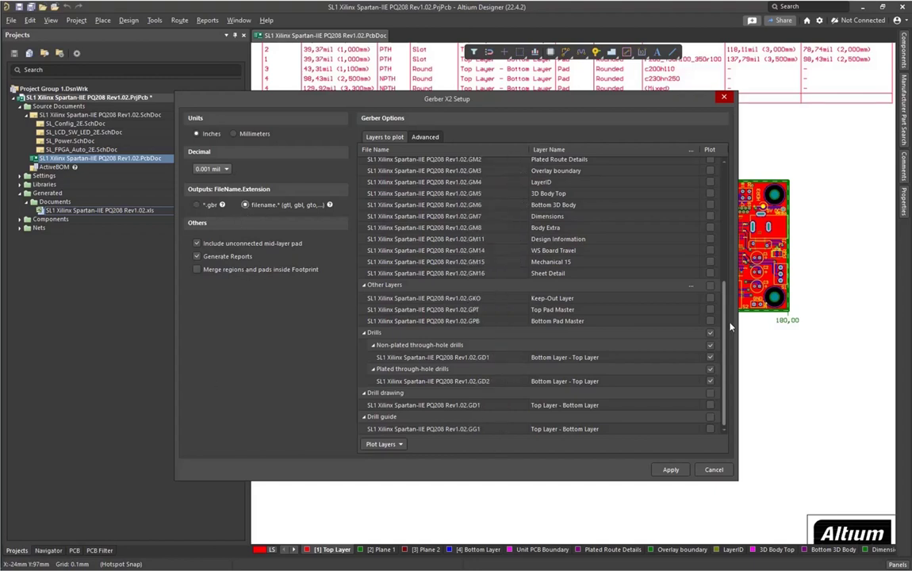
scroll(723, 262, "up", 5)
scroll(722, 231, "down", 5)
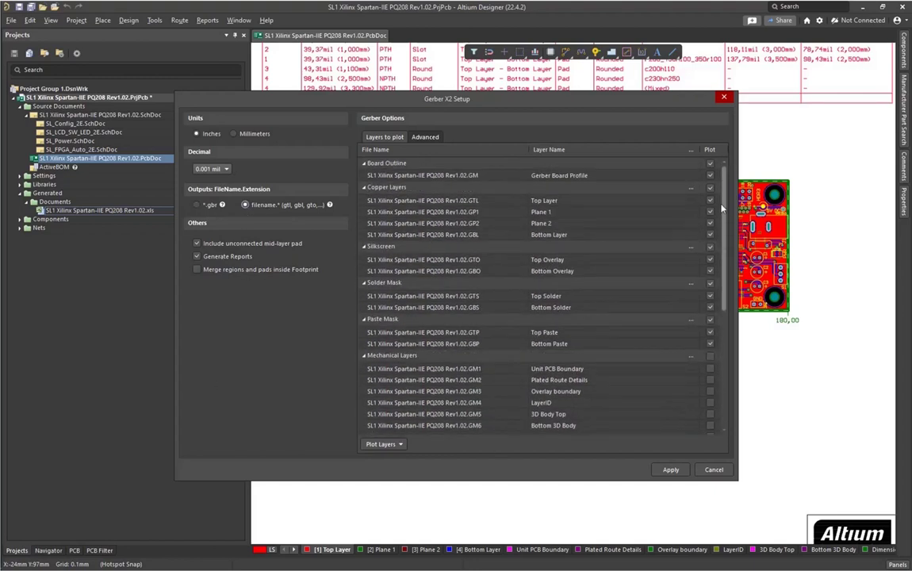
Look at the advanced Gerber X2 options for aperture tolerances, plotter type and file subject, and cancel the setup.
left_click(425, 136)
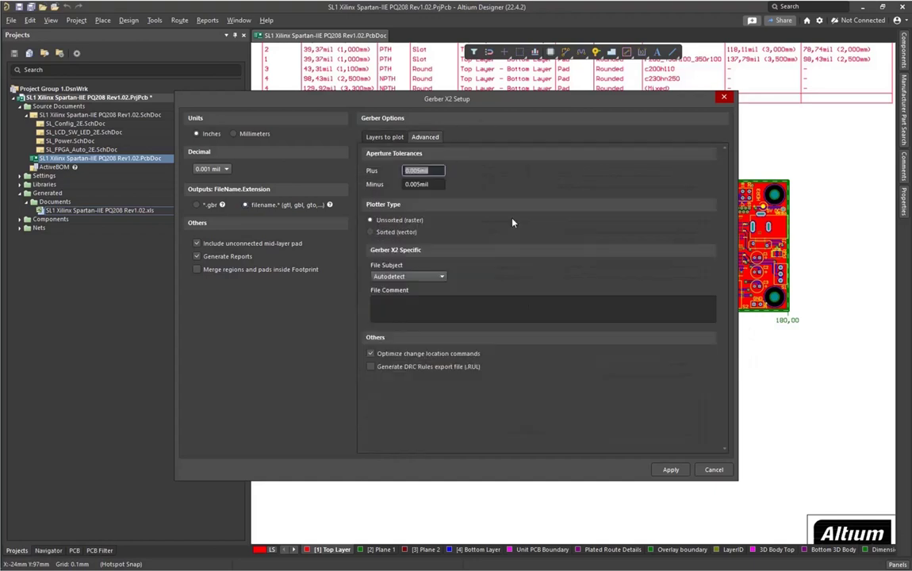
left_click(440, 170)
left_click(713, 470)
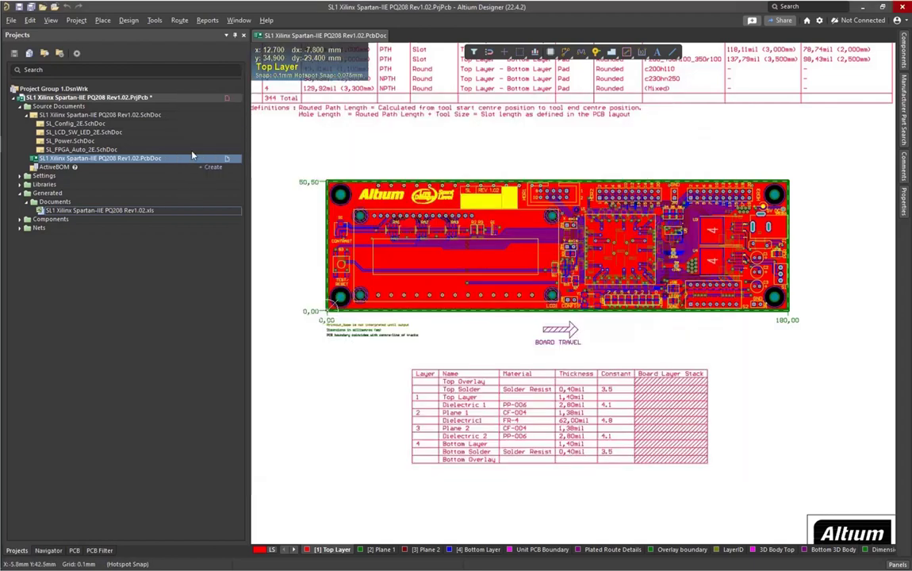
Generate the IPC-2581 fabrication output using version A, metric measurement and a floating point precision of 6.
left_click(10, 20)
mouse_move(68, 243)
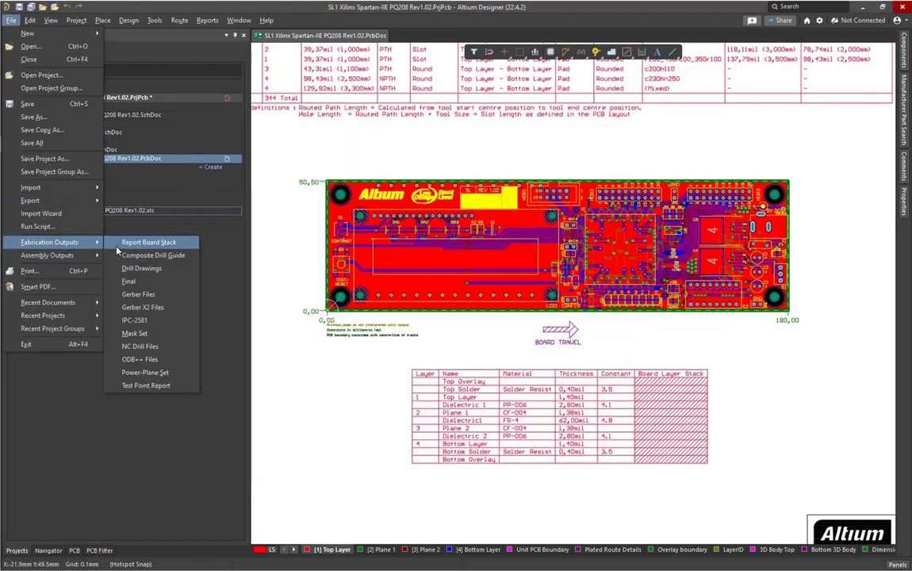
left_click(175, 322)
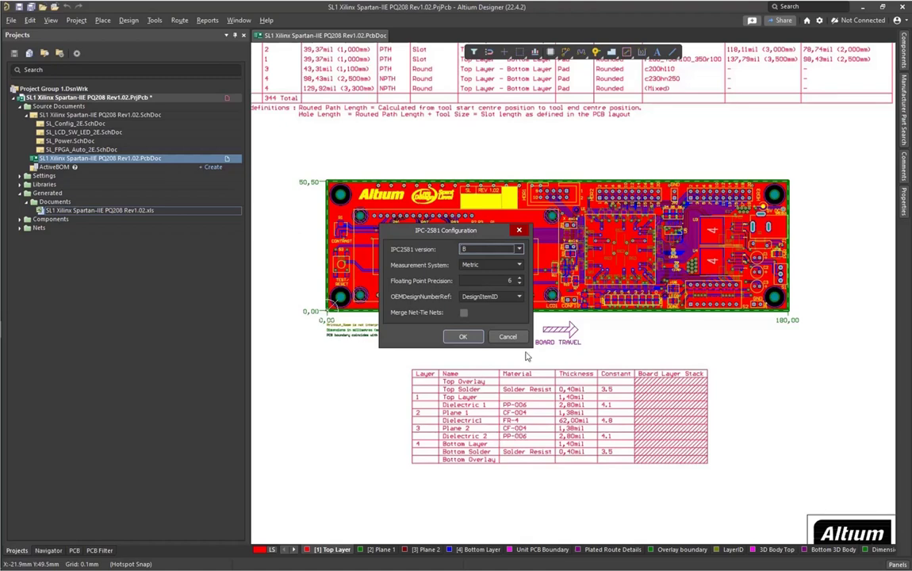
left_click(520, 250)
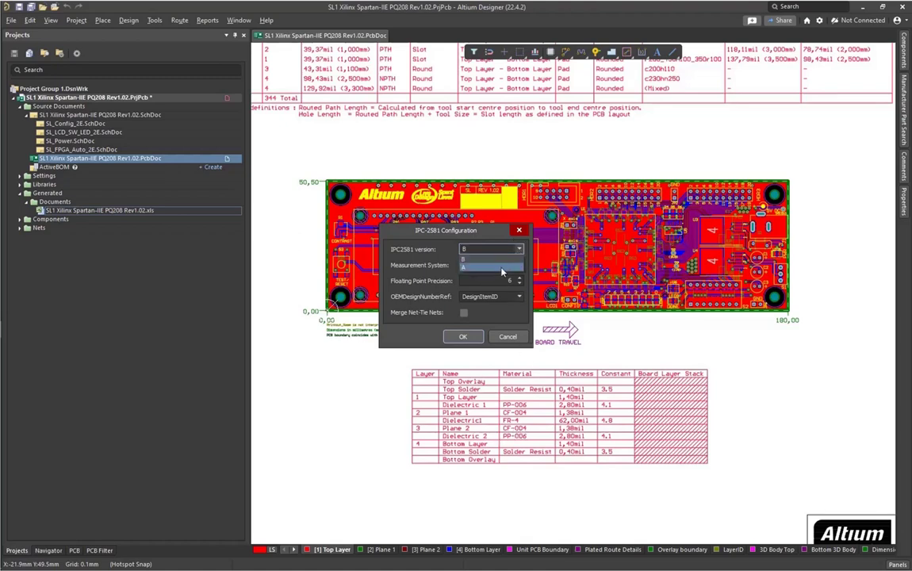
left_click(468, 240)
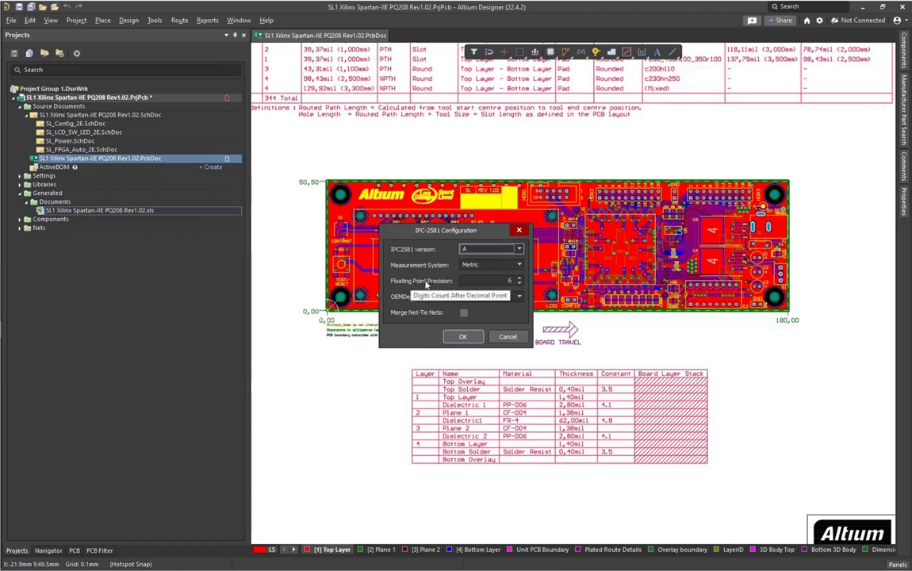
left_click(503, 279)
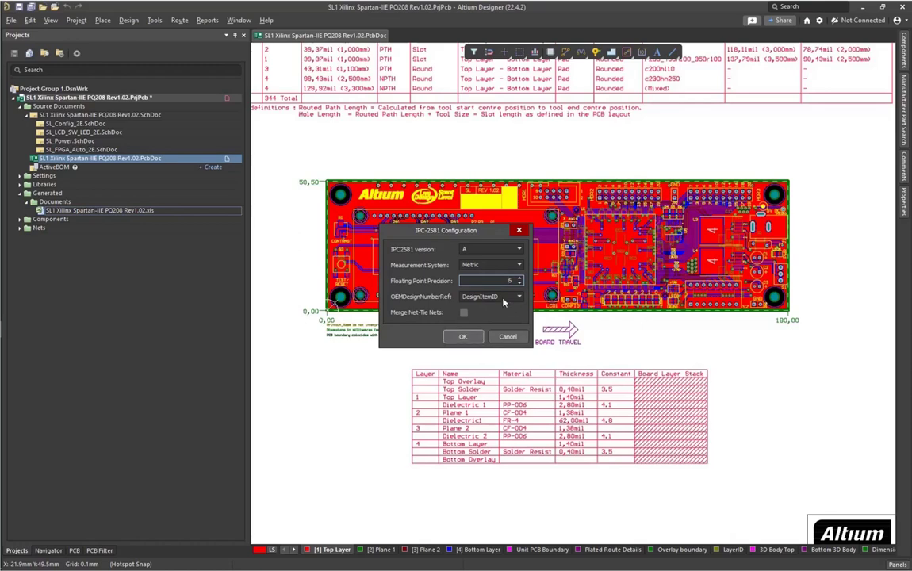
left_click(461, 337)
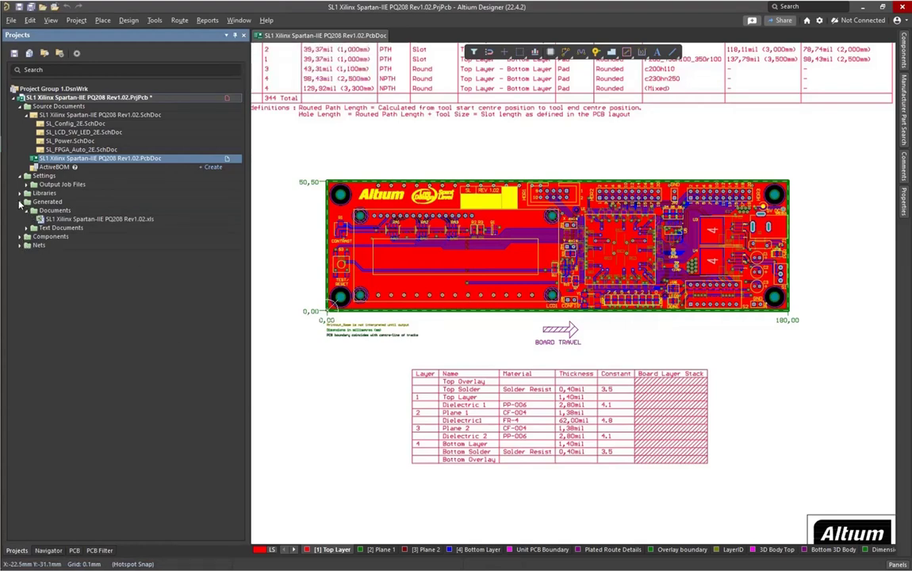
Expand the Output Job Files and generated Text Documents folders of the project and open the generated .cvg file.
left_click(26, 184)
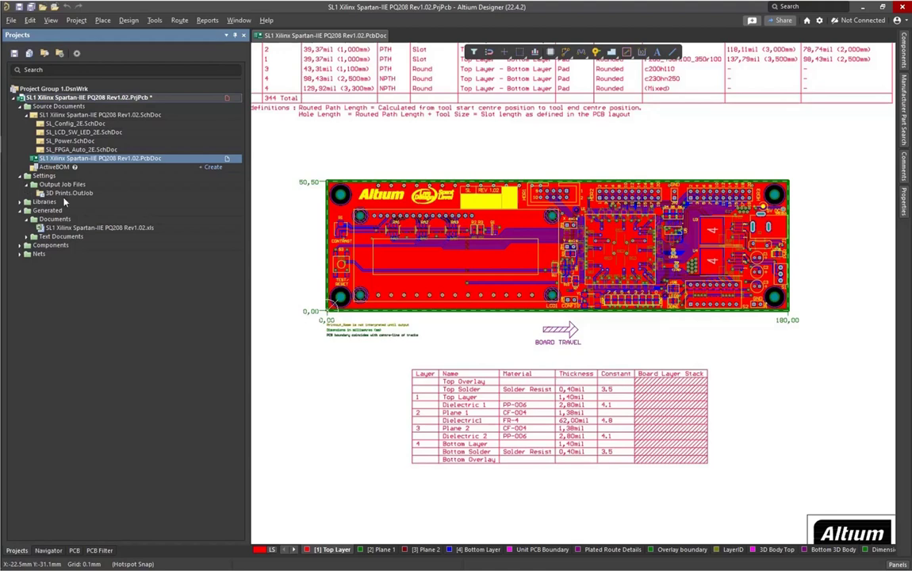
left_click(20, 254)
left_click(20, 254)
left_click(20, 245)
left_click(20, 245)
left_click(27, 236)
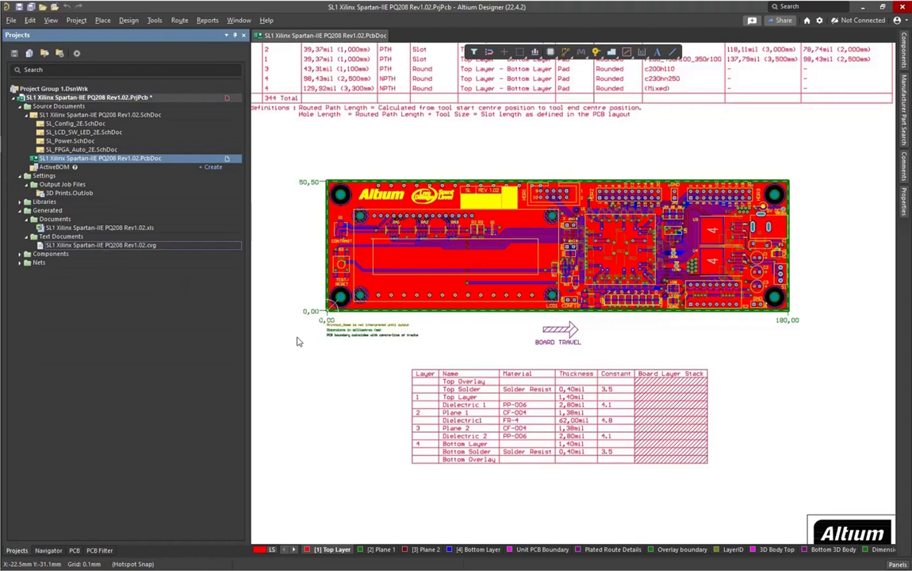
double_click(94, 246)
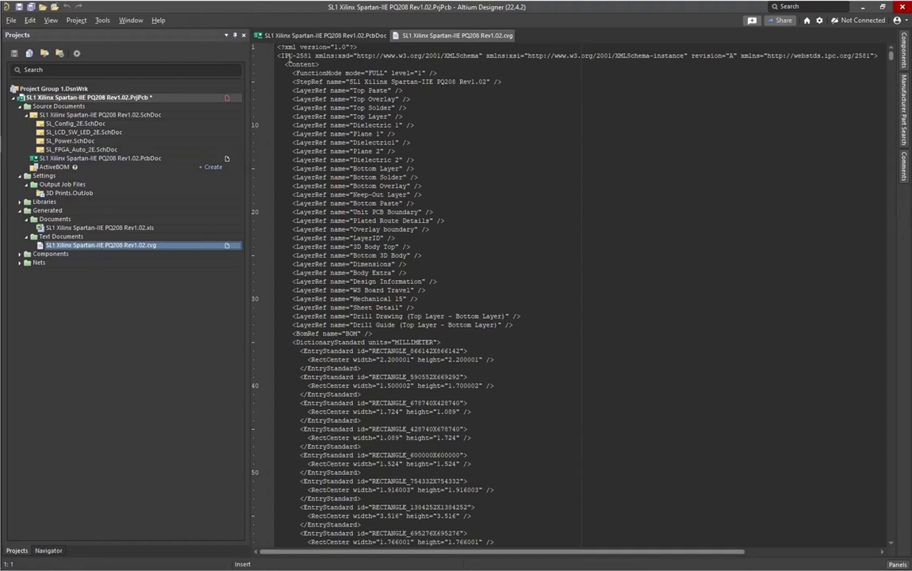
Look through the IPC-2581 XML text, examining its header, layer references and standard dictionary entries.
left_click_drag(274, 56, 316, 55)
left_click(574, 160)
left_click_drag(605, 393, 338, 89)
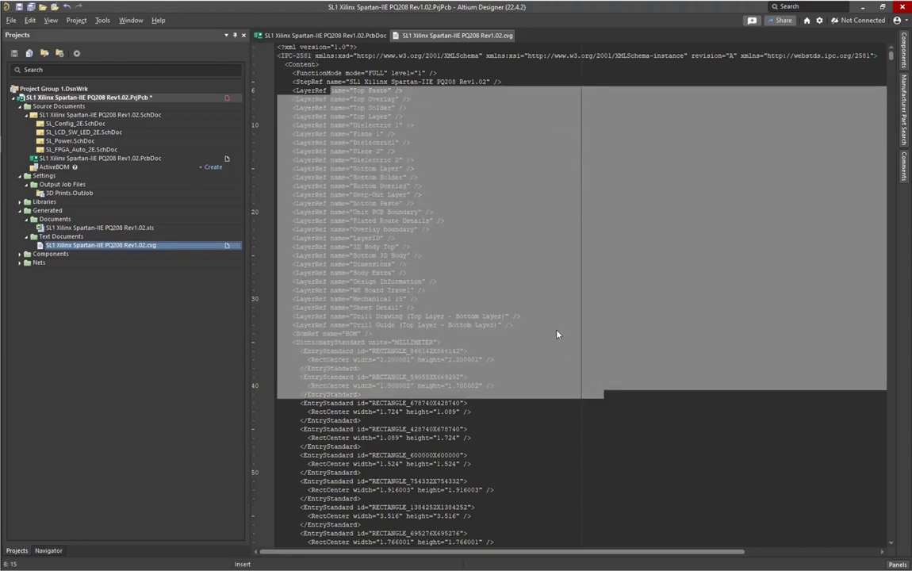
scroll(572, 349, "down", 20)
scroll(572, 349, "up", 20)
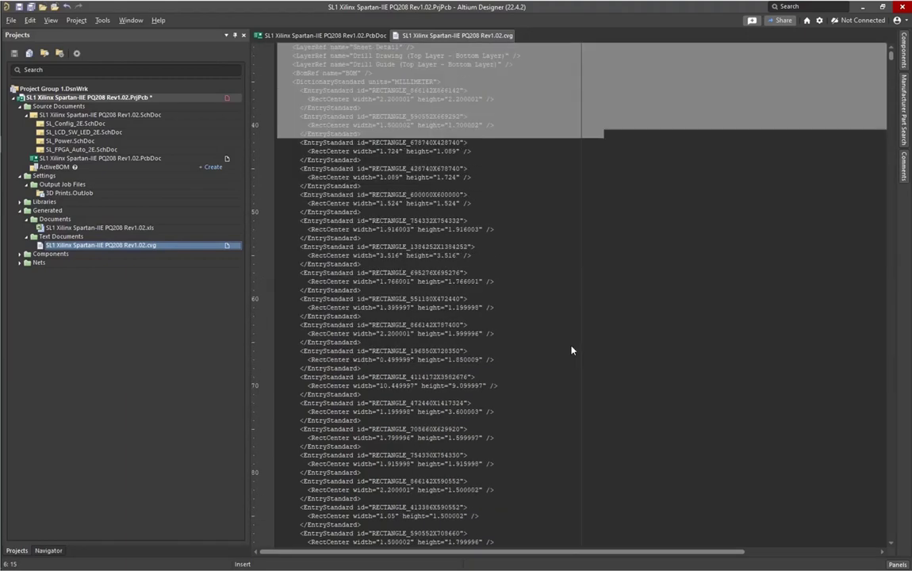
left_click(315, 48)
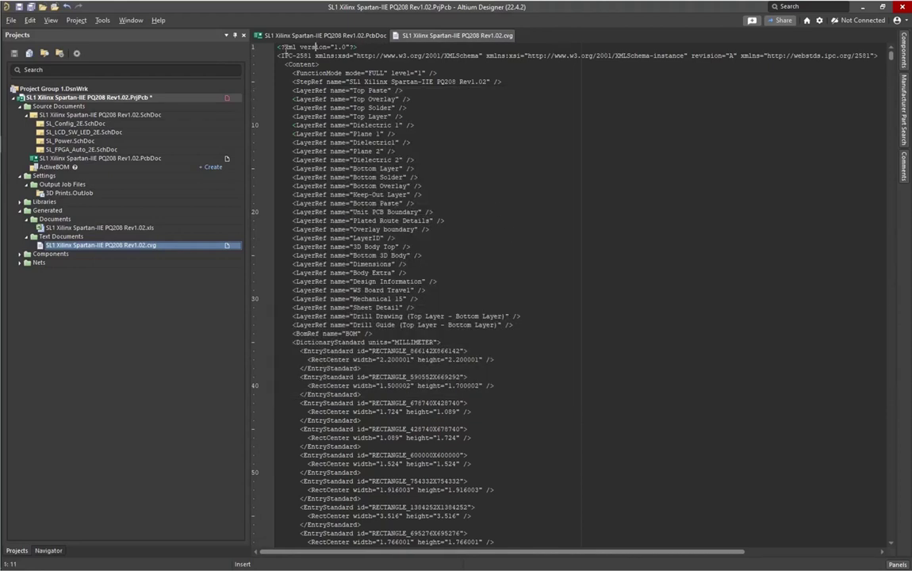
left_click_drag(578, 365, 330, 99)
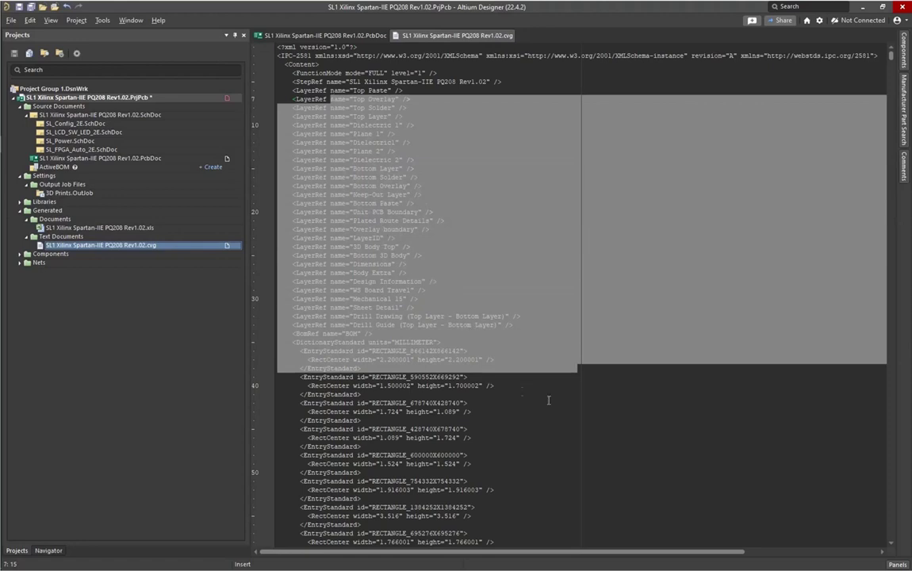
left_click(649, 397)
left_click_drag(718, 377, 301, 116)
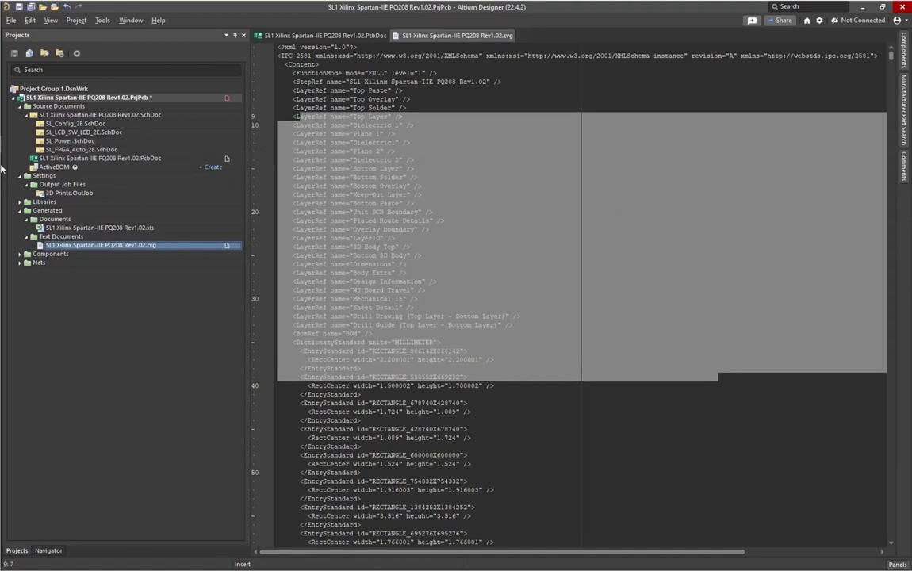
Return to the PCB document, open the Mask Set print preview and review its general, page and advanced settings.
left_click(326, 35)
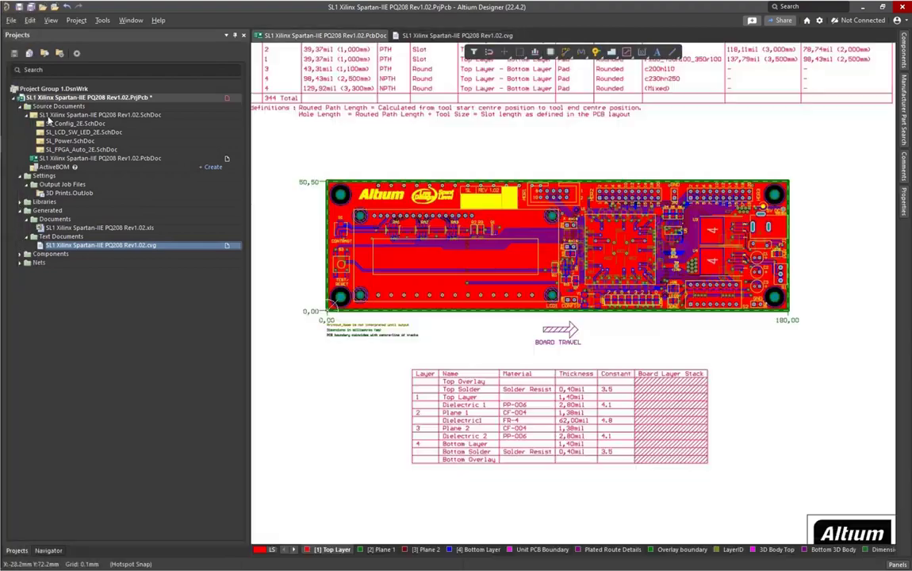
left_click(10, 20)
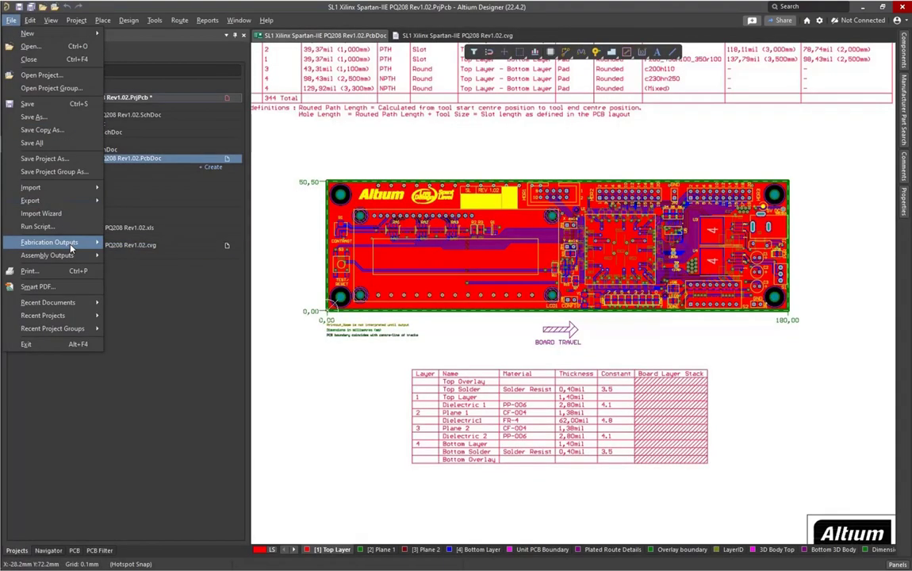
mouse_move(63, 242)
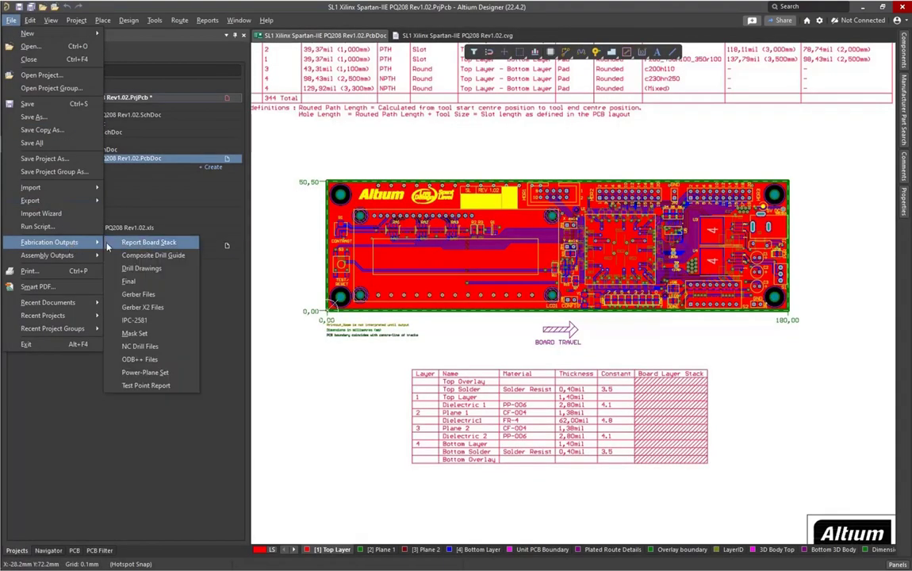
left_click(175, 334)
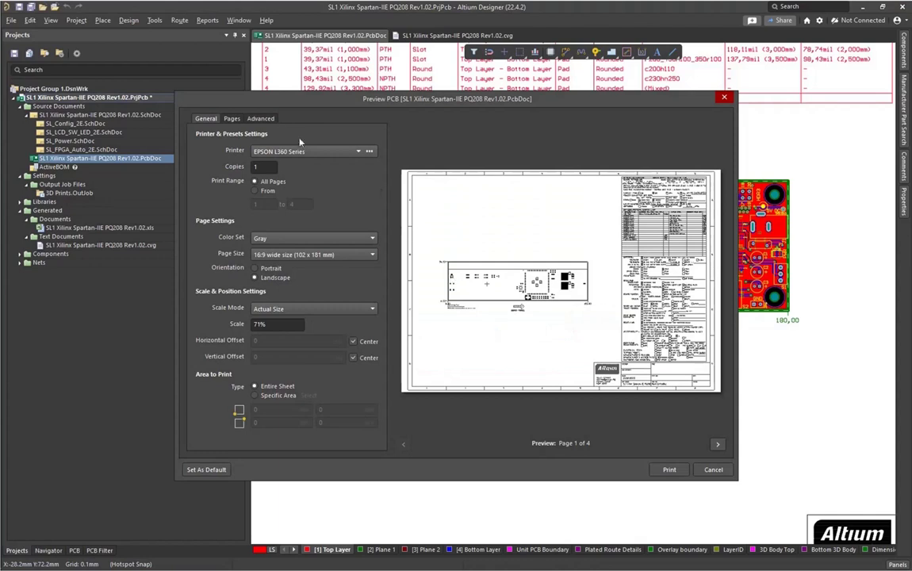
left_click(260, 118)
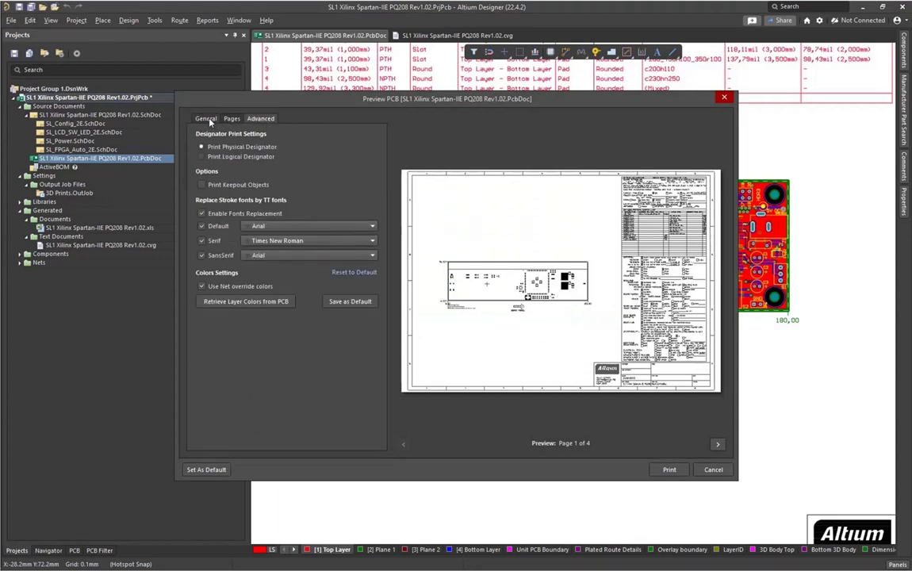
left_click(209, 119)
left_click(232, 119)
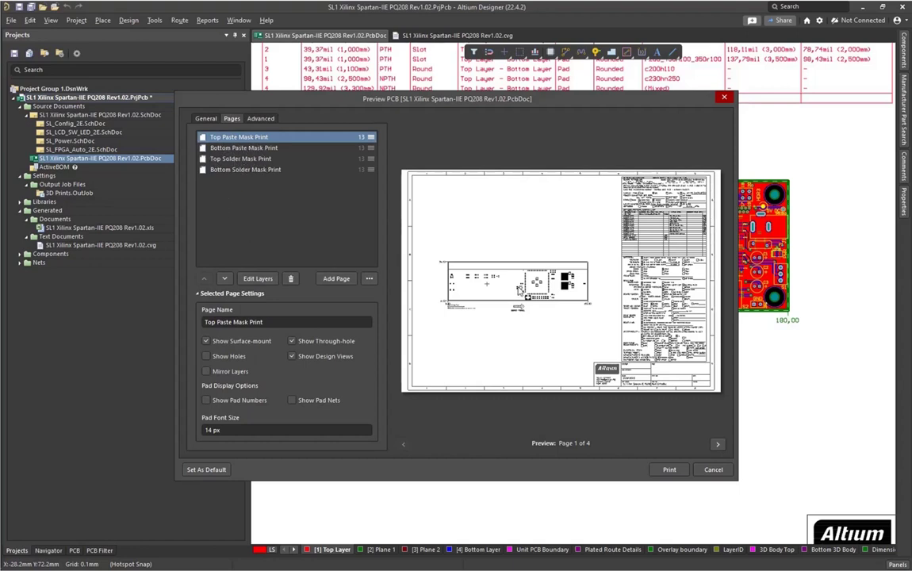
left_click(200, 119)
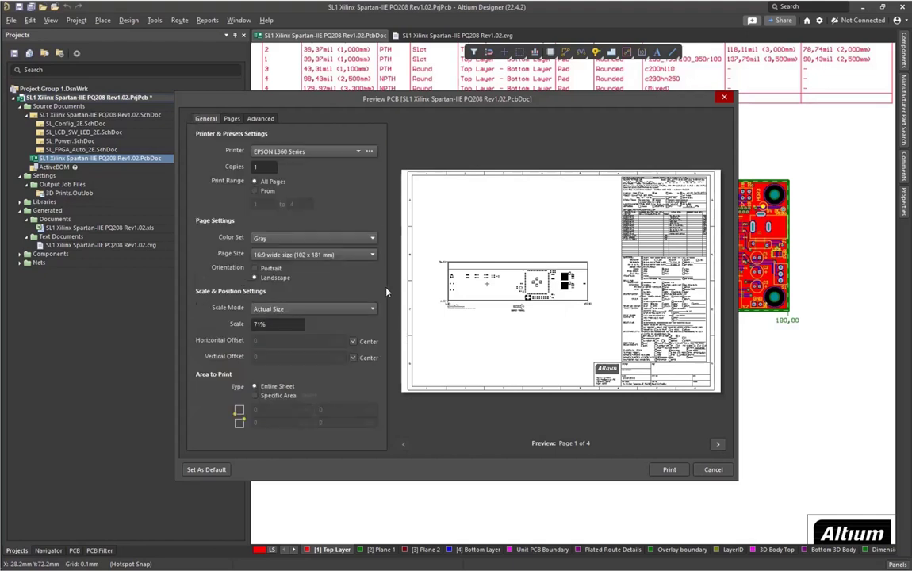
Preview the mask set print with the color set changed to Color, and cancel the preview.
left_click(341, 238)
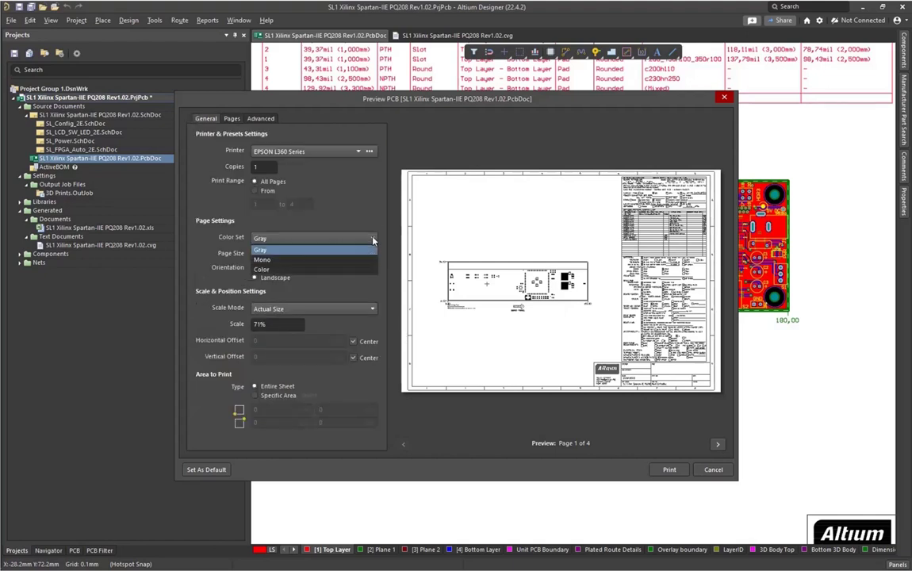
left_click(316, 270)
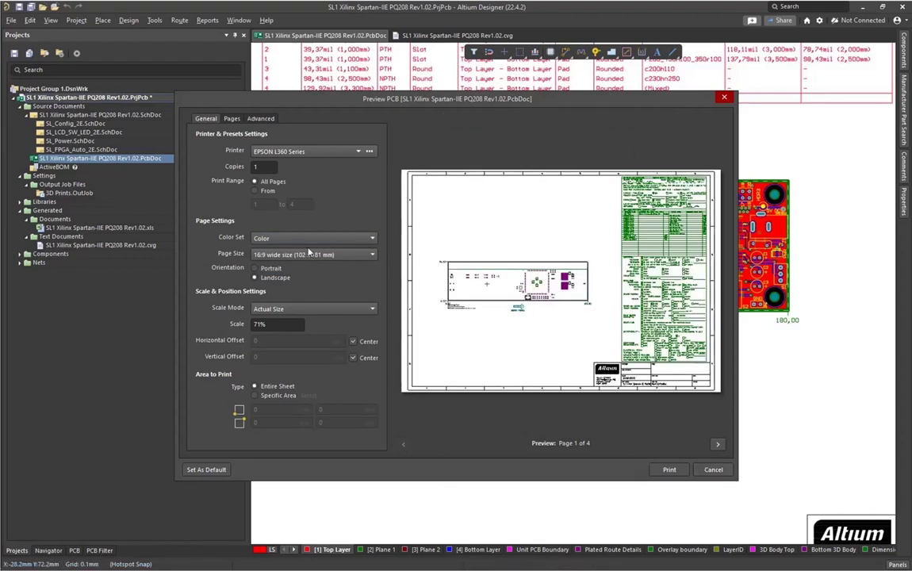
left_click(713, 470)
Open the NC Drill setup, switch its units to Millimeters to examine the format options, and close the setup.
left_click(11, 20)
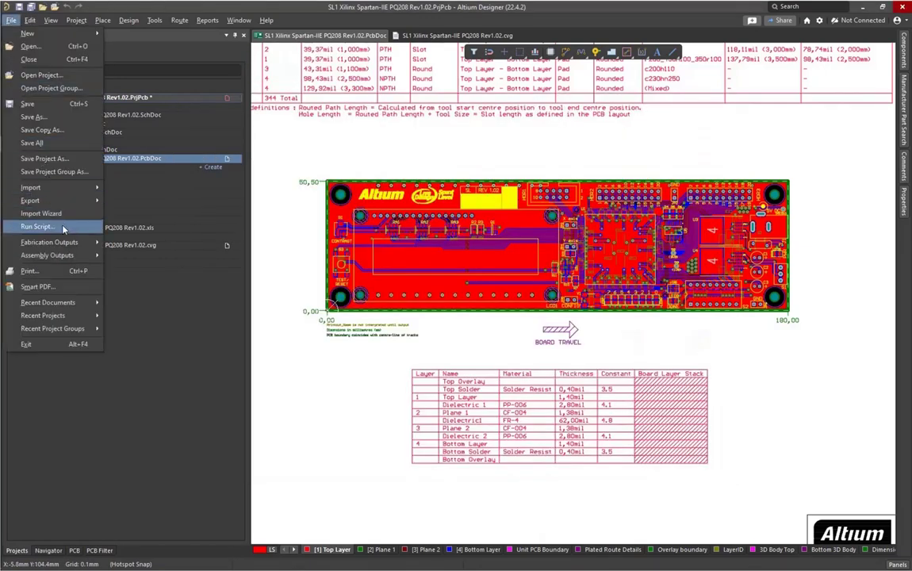
mouse_move(62, 244)
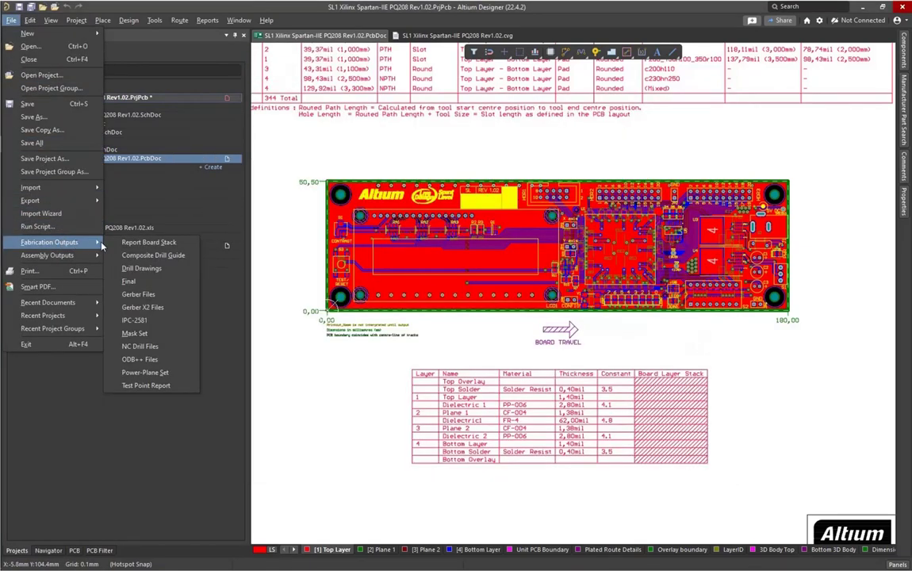
left_click(168, 348)
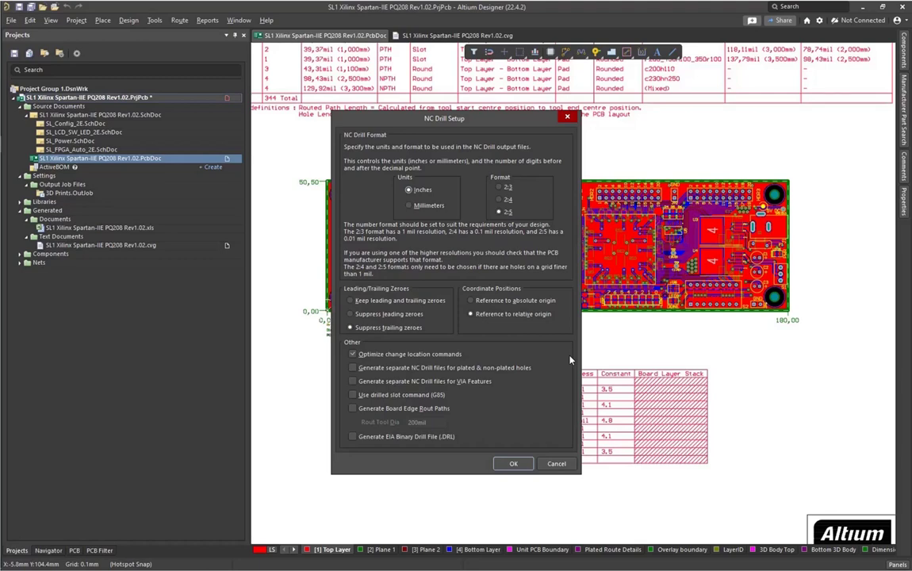
left_click(410, 206)
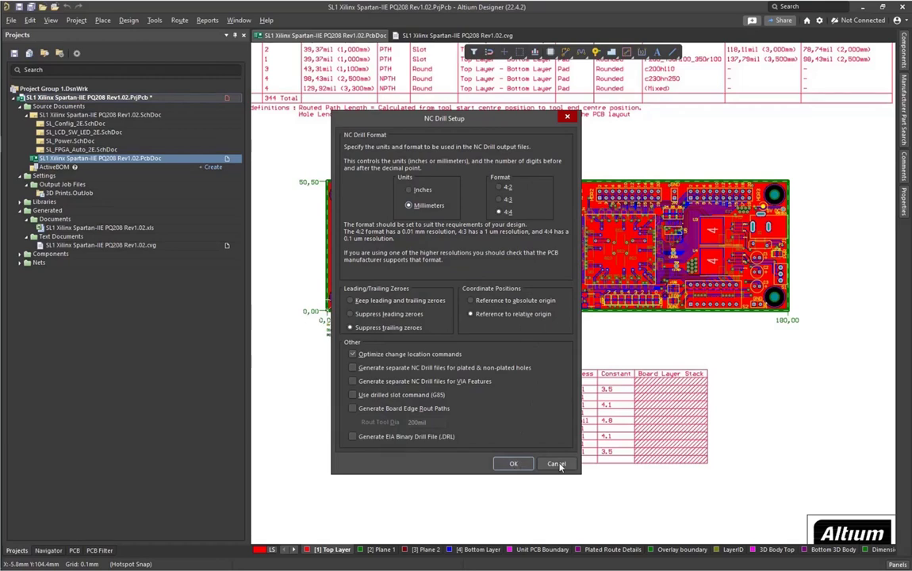
left_click(515, 465)
Open the ODB++ fabrication output setup and set its units to Millimeters.
left_click(12, 20)
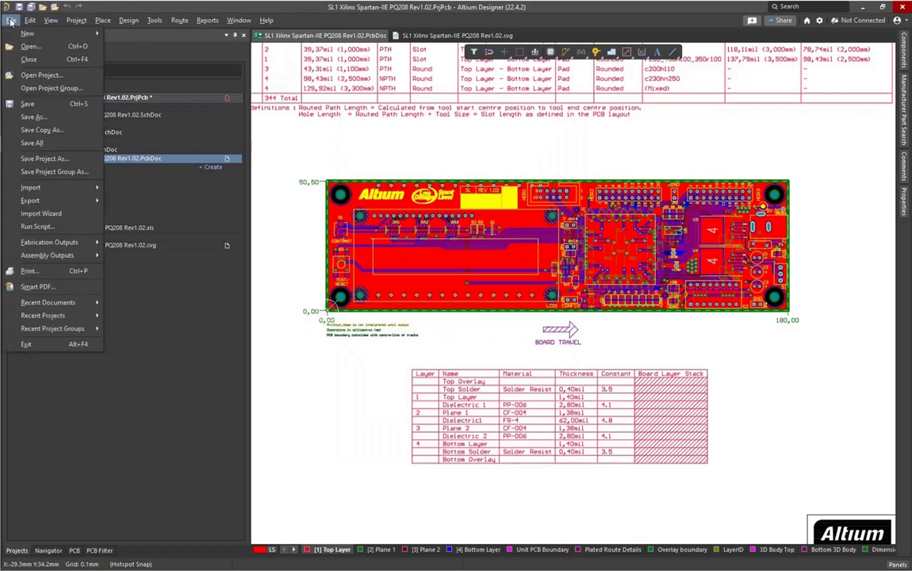
mouse_move(70, 242)
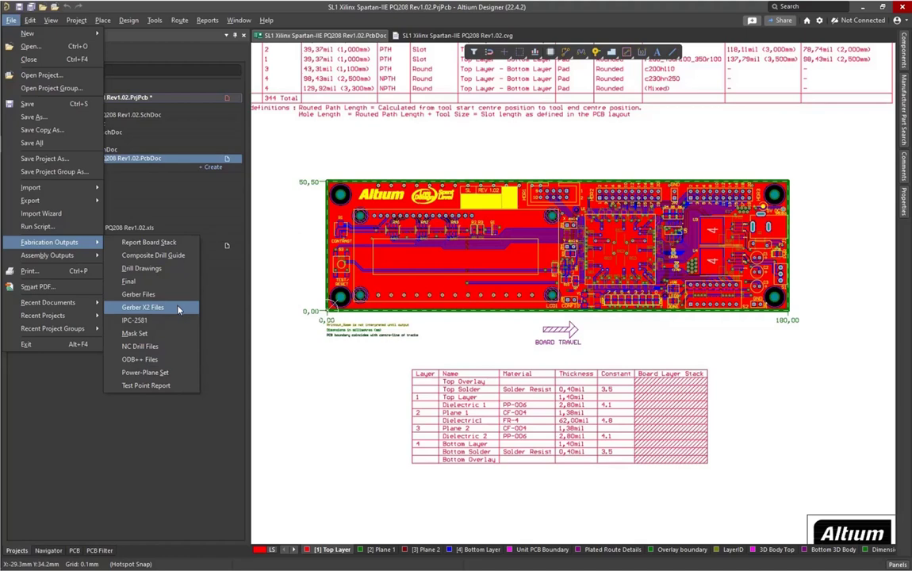
left_click(173, 363)
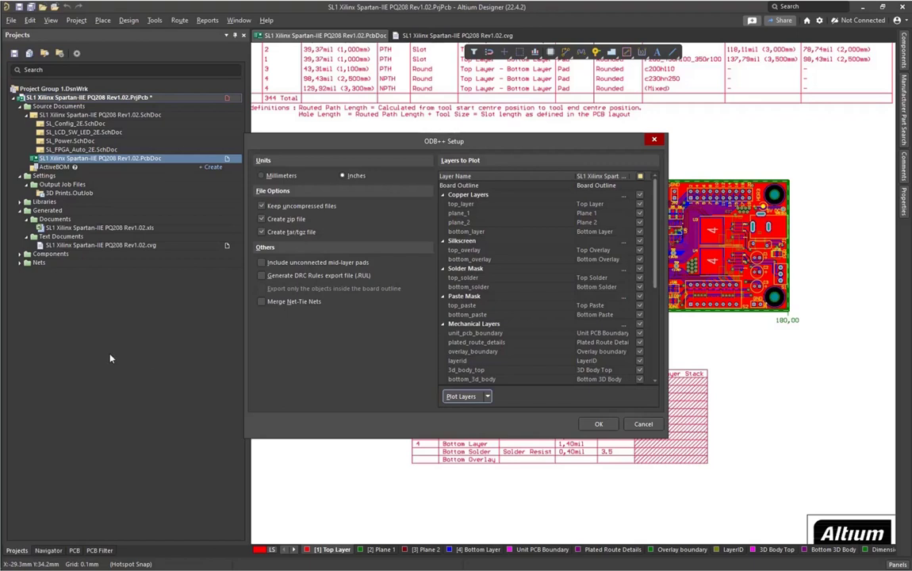
left_click(263, 176)
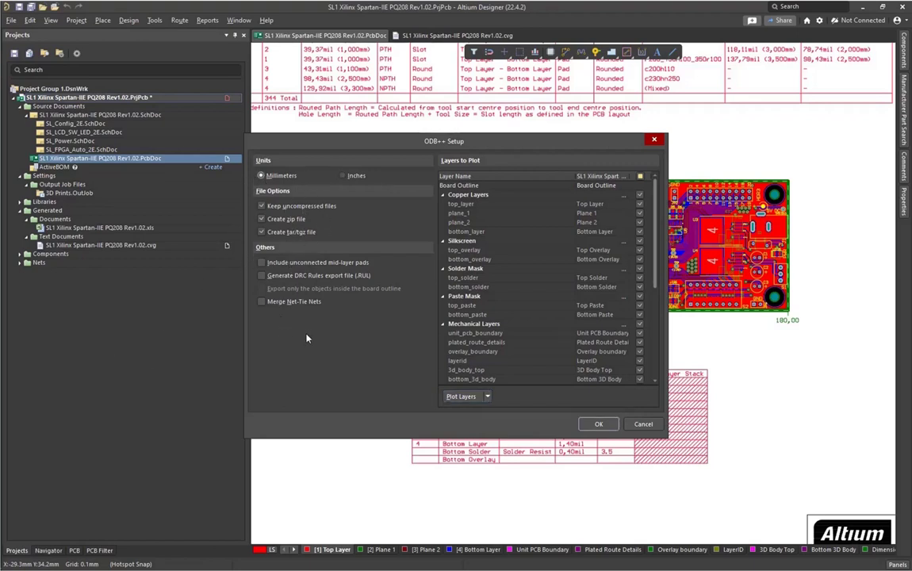
Review the ODB++ layers to plot, from copper, silkscreen and mask layers to mechanical, drill and other layers.
left_click_drag(657, 191, 656, 297)
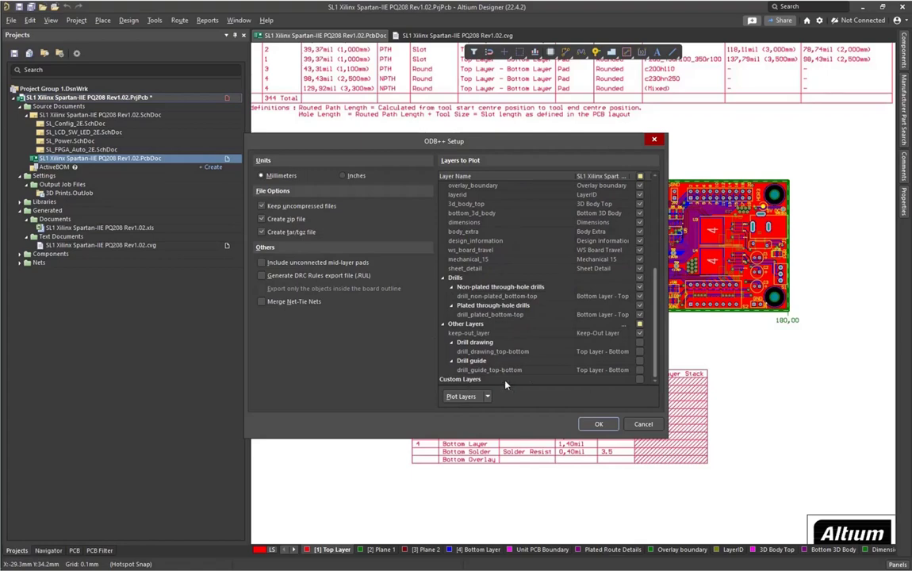
scroll(589, 256, "up", 8)
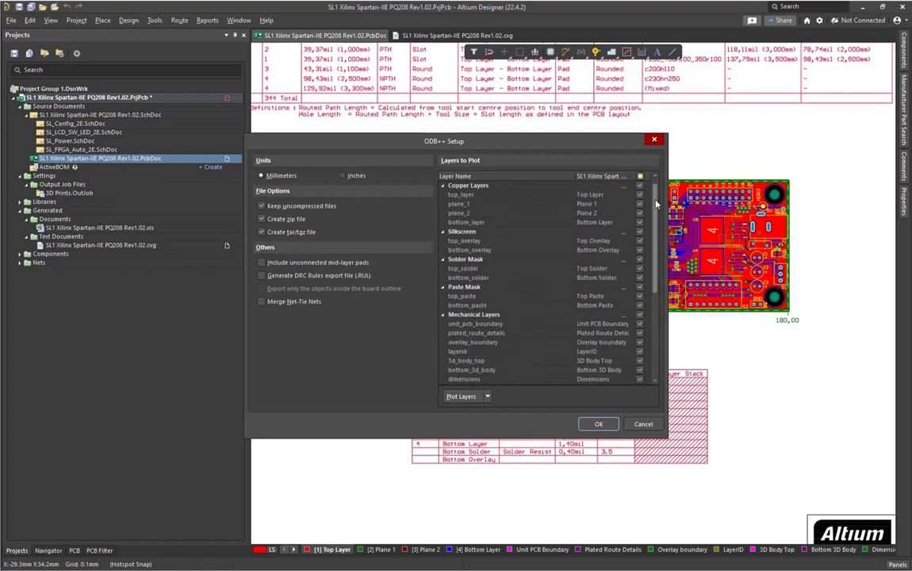
scroll(648, 298, "down", 8)
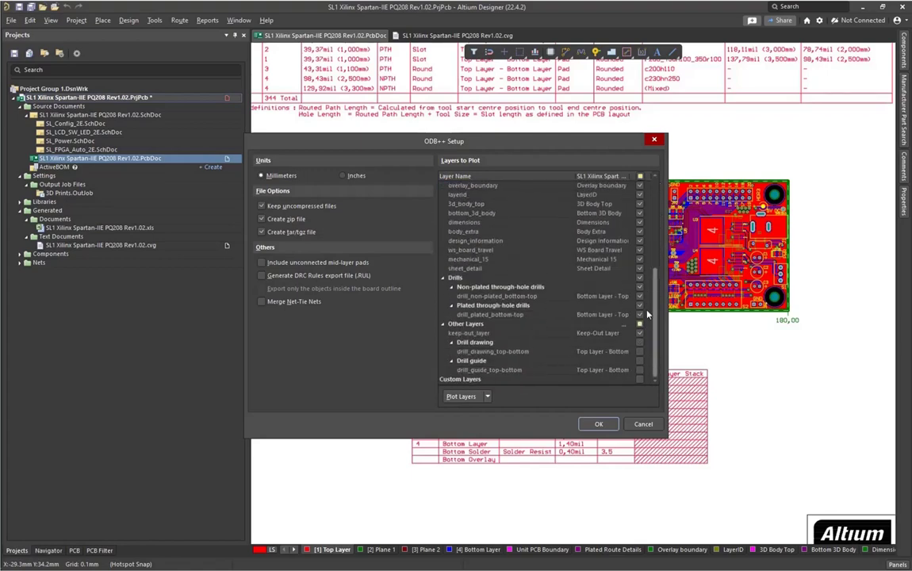
scroll(645, 317, "up", 8)
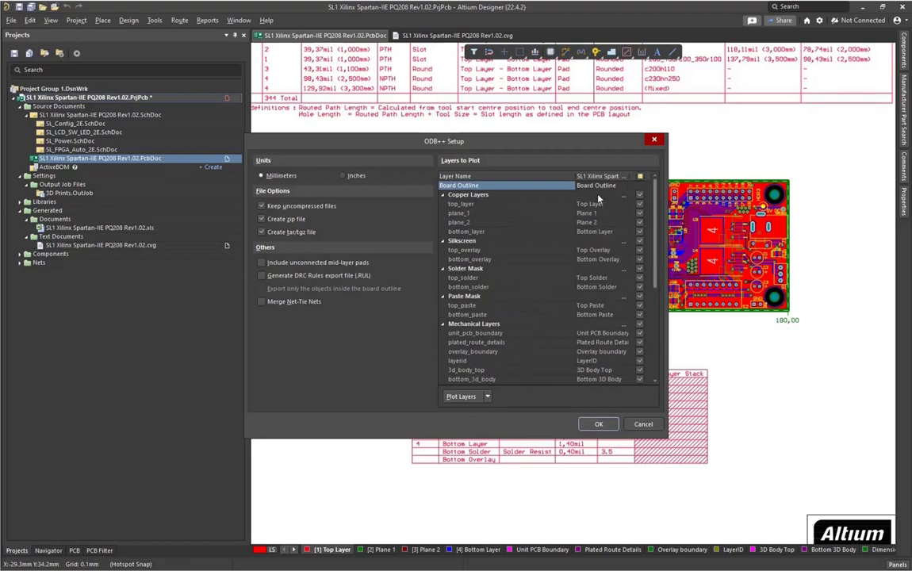
Cancel the ODB++ setup and preview the Power-Plane Set print with the color set changed to Color.
left_click(644, 425)
left_click(11, 21)
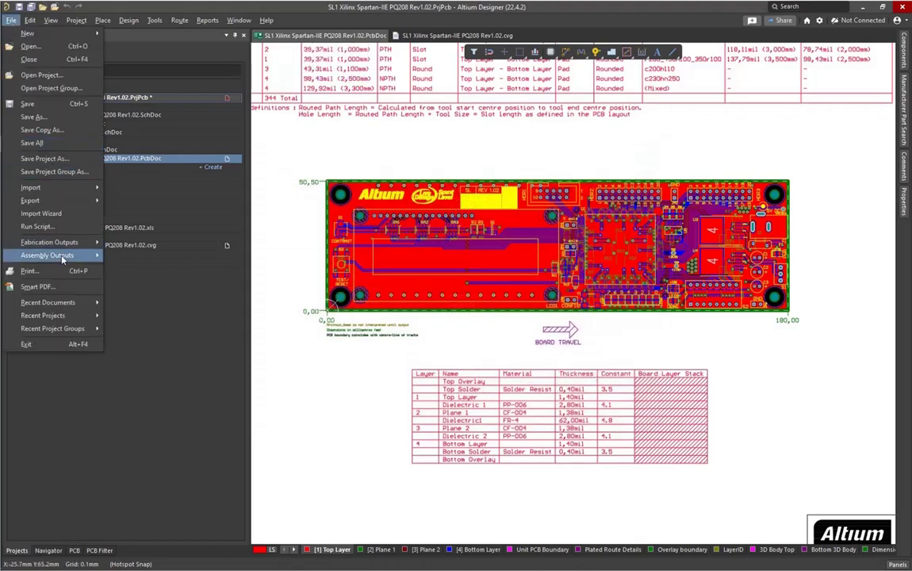
mouse_move(63, 243)
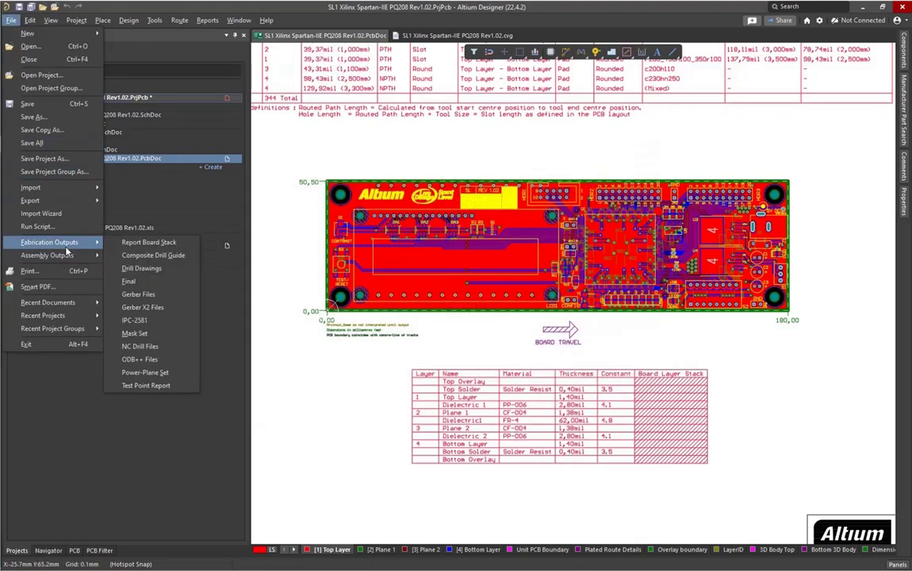
left_click(179, 373)
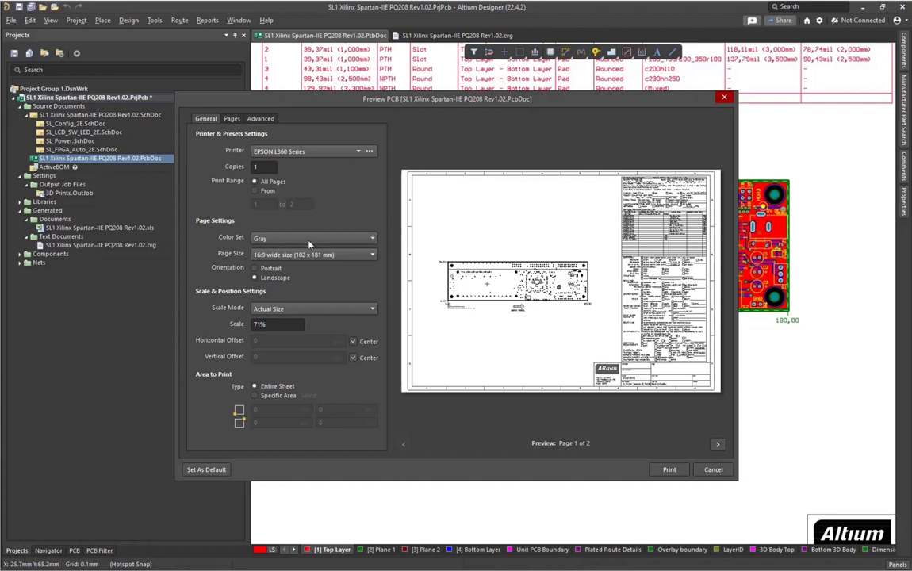
left_click(308, 245)
left_click(306, 265)
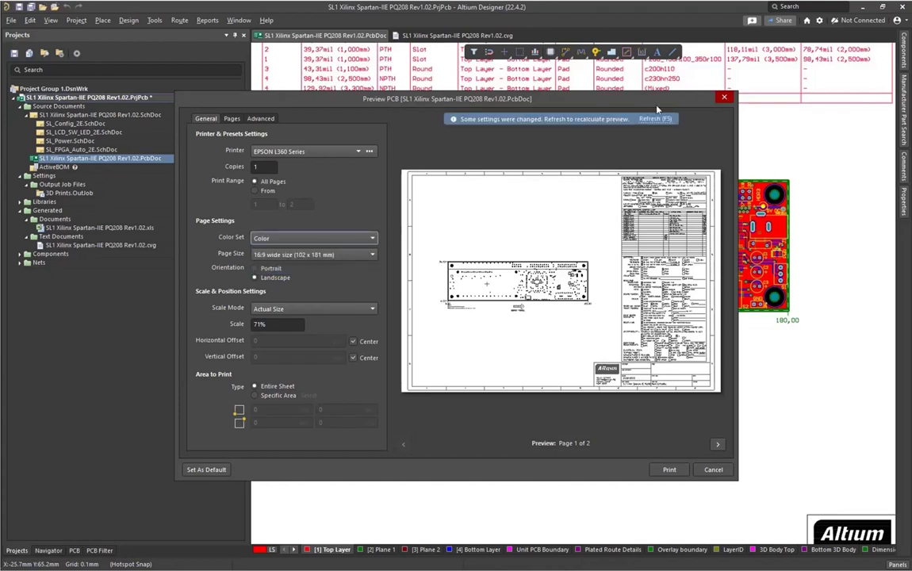
left_click(655, 118)
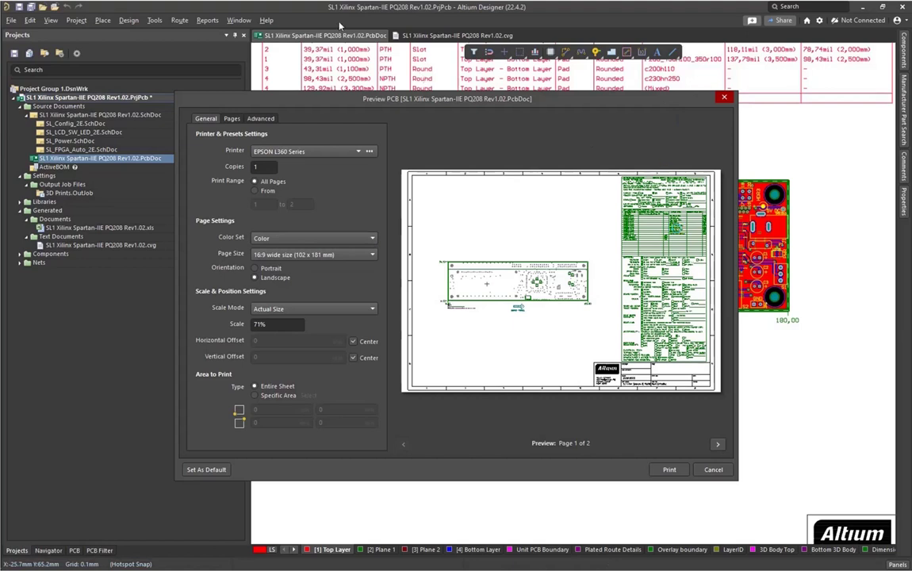
Review the page list and settings for Plane 1 and Plane 2 in the print preview, and cancel it.
left_click(232, 118)
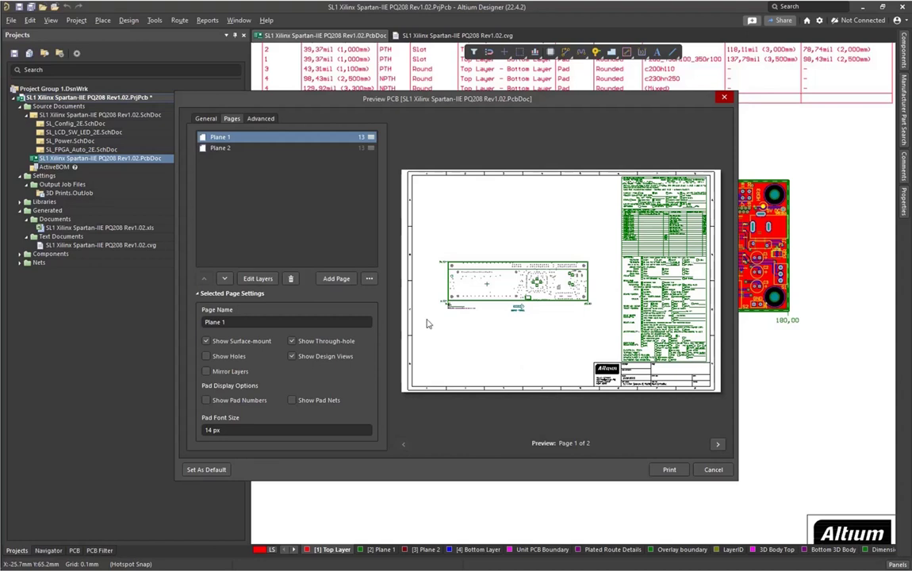
left_click(205, 118)
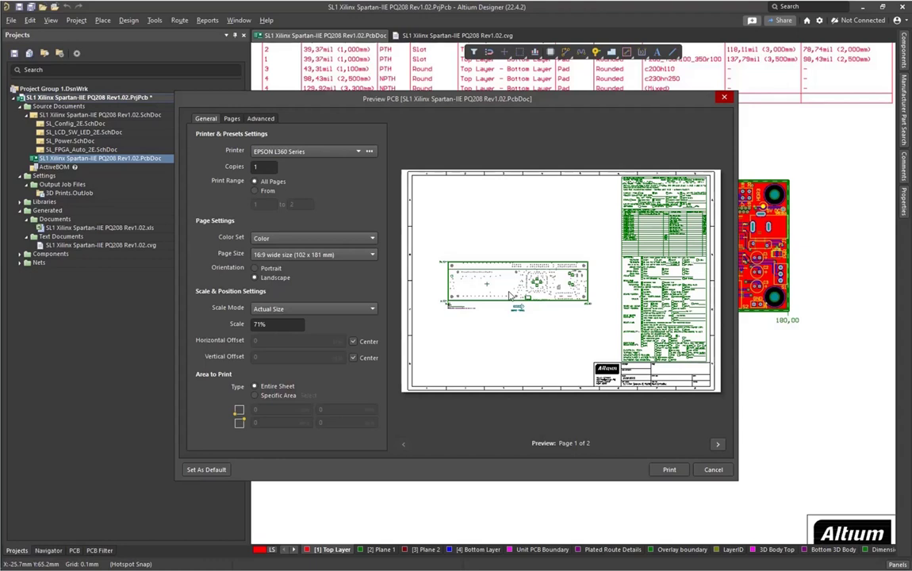
left_click(713, 470)
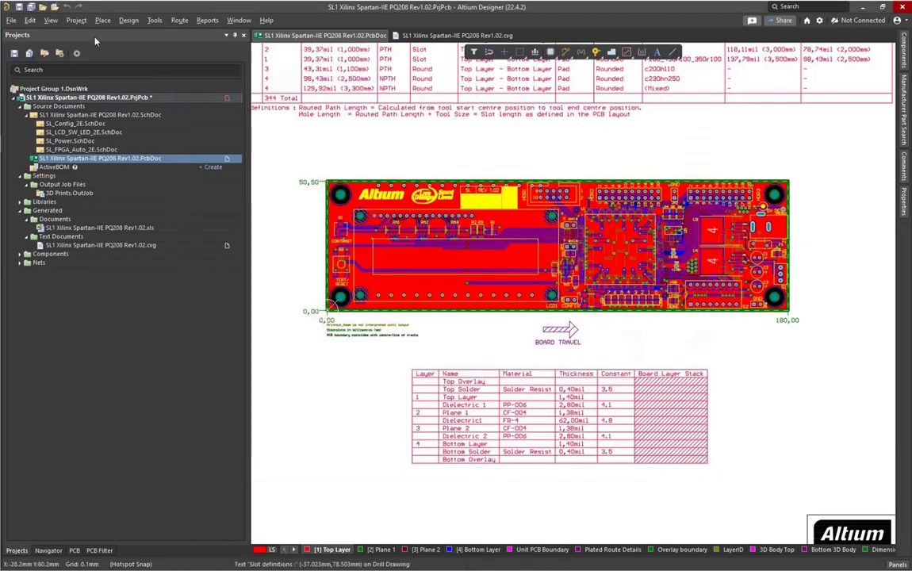
Open the Test Point Report setup to examine its report formats, layers, units and coordinate options, and cancel it.
left_click(11, 20)
mouse_move(59, 248)
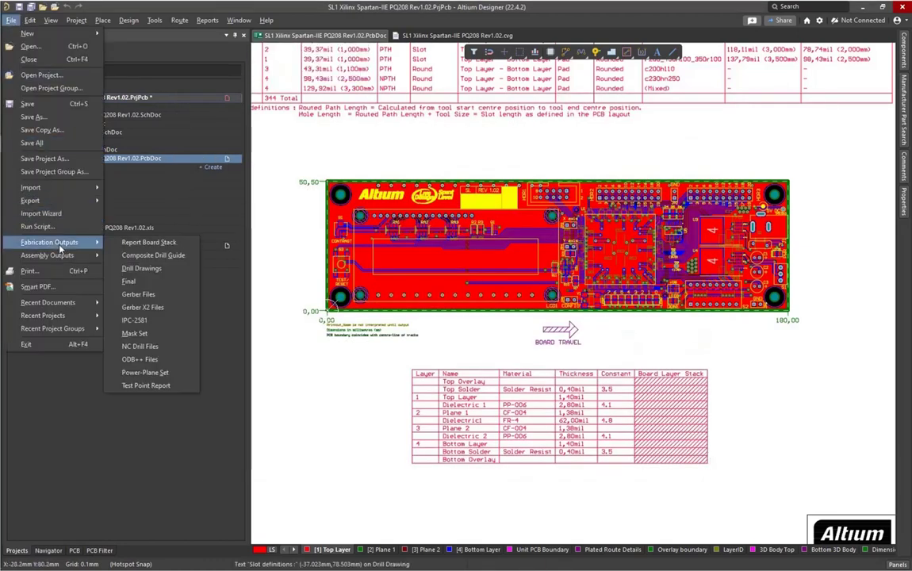
left_click(139, 386)
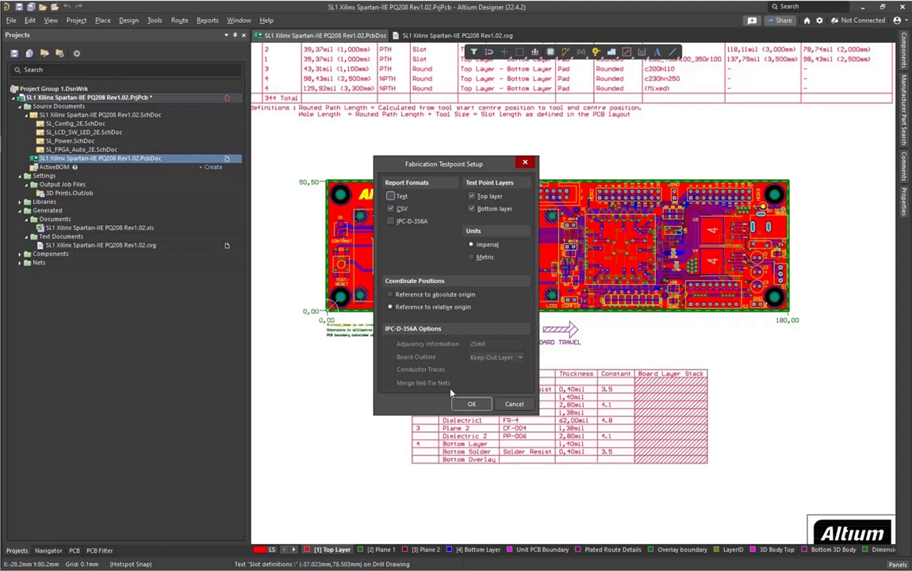
left_click_drag(479, 167, 431, 139)
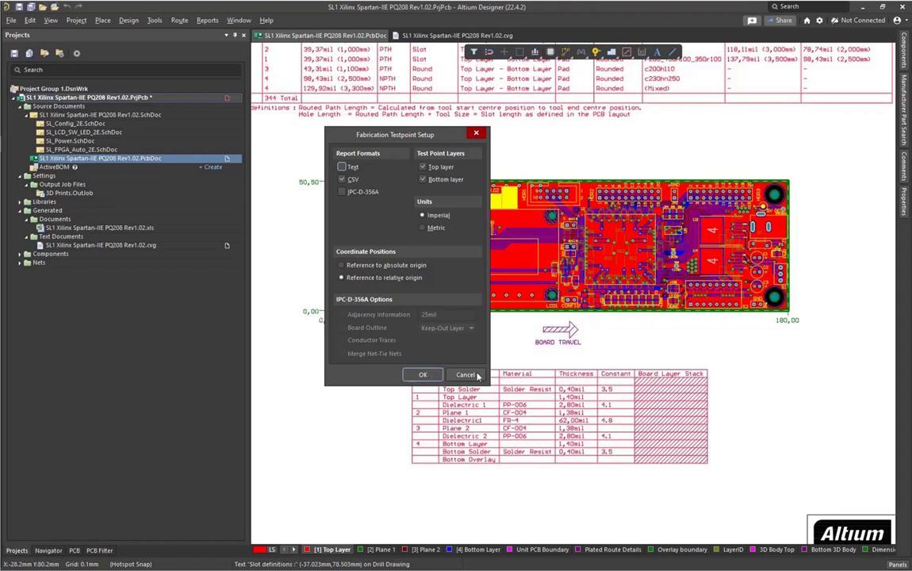
left_click(466, 374)
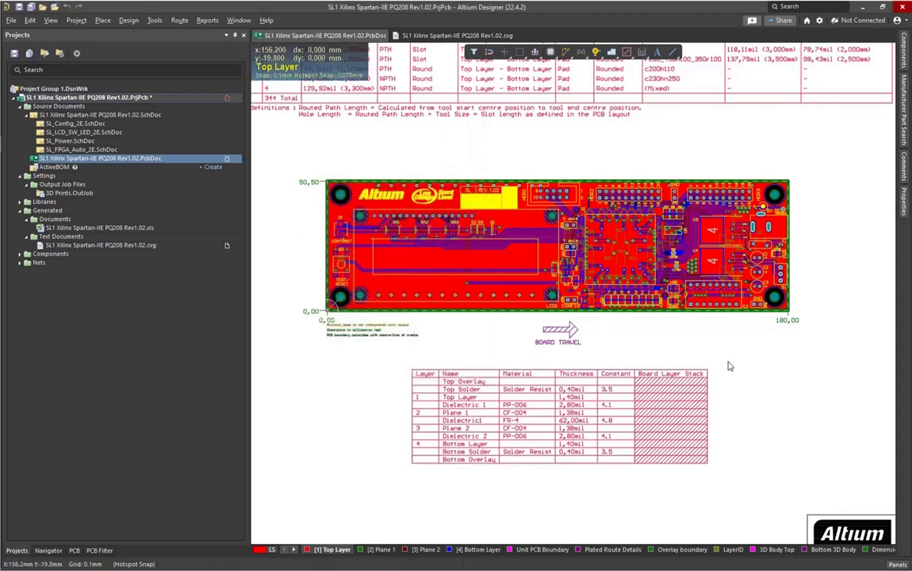